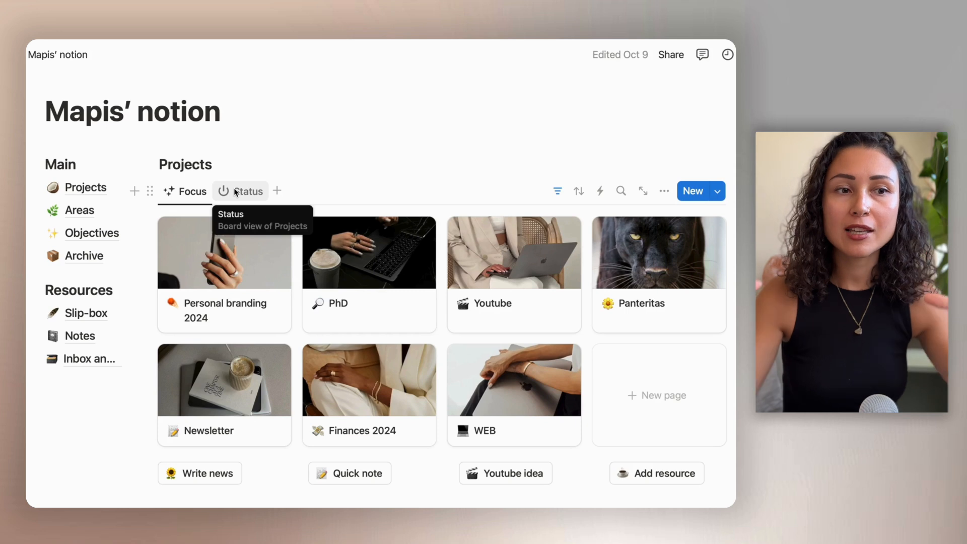
Look through the Projects board grouped by status, from Stand-by to Archive, and return to the Focus view.
click(236, 193)
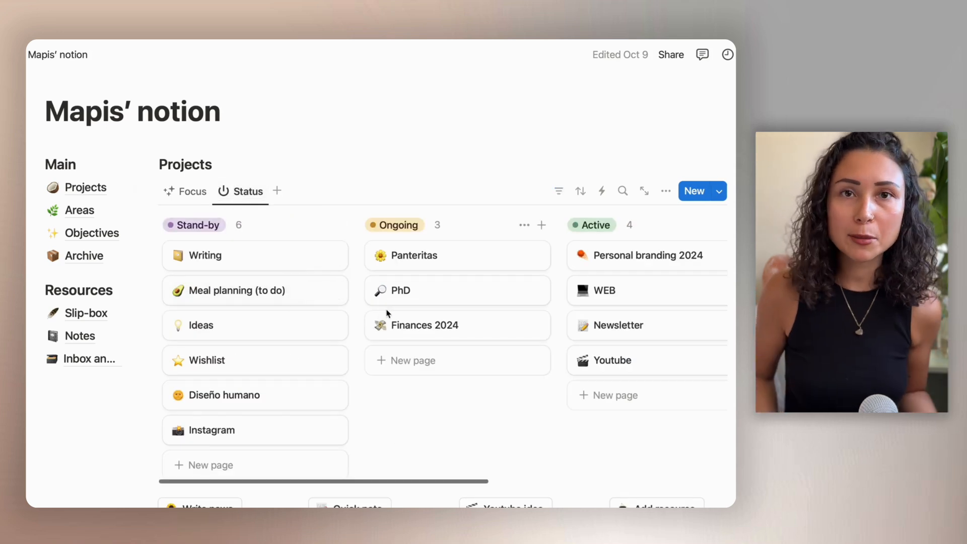
scroll(449, 363, right, 10)
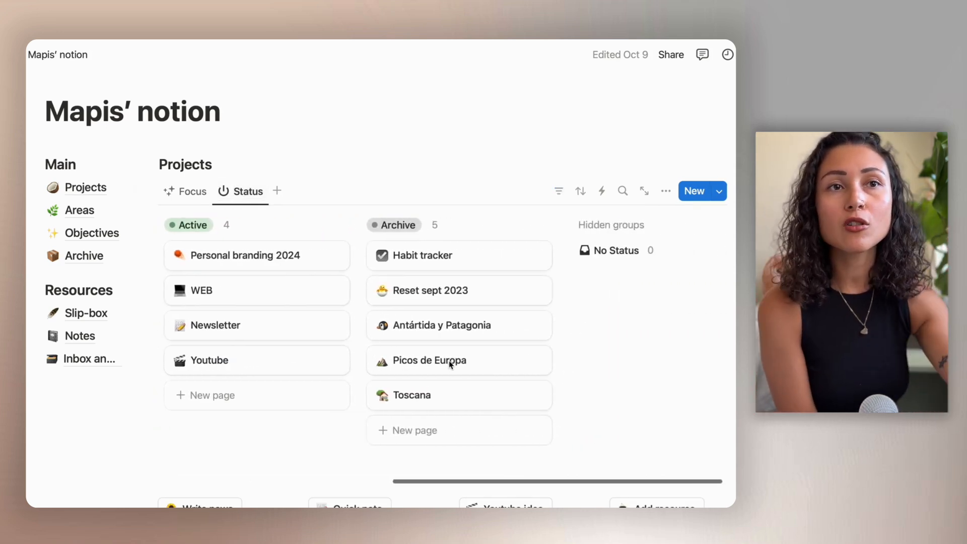
scroll(450, 364, left, 10)
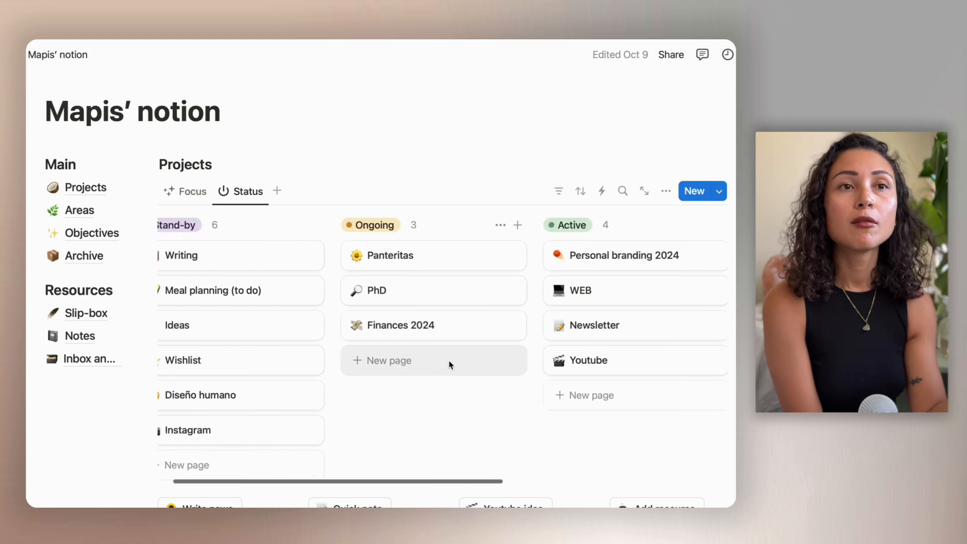
scroll(450, 364, left, 2)
click(192, 190)
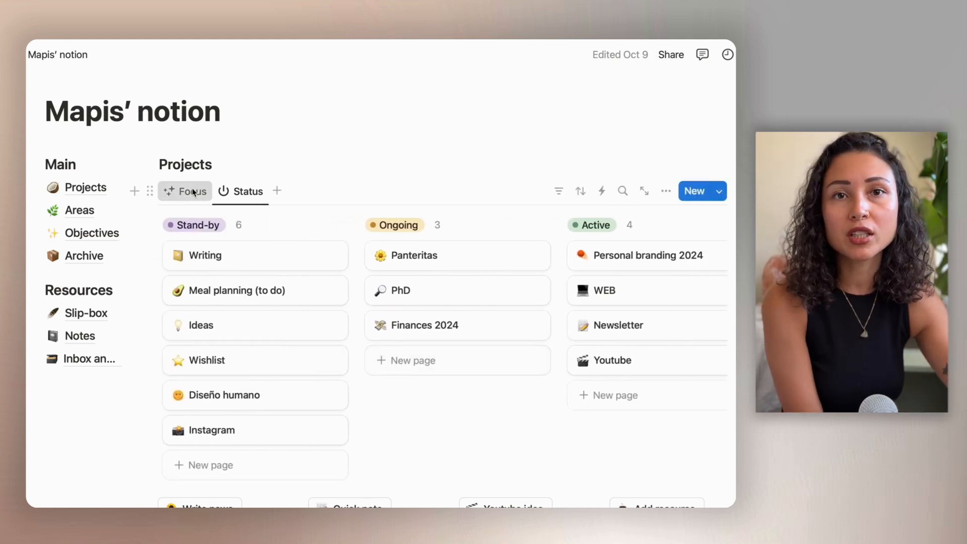
Reveal the Focus view's filters and examine which status options the Status filter includes.
click(560, 191)
scroll(356, 260, down, 2)
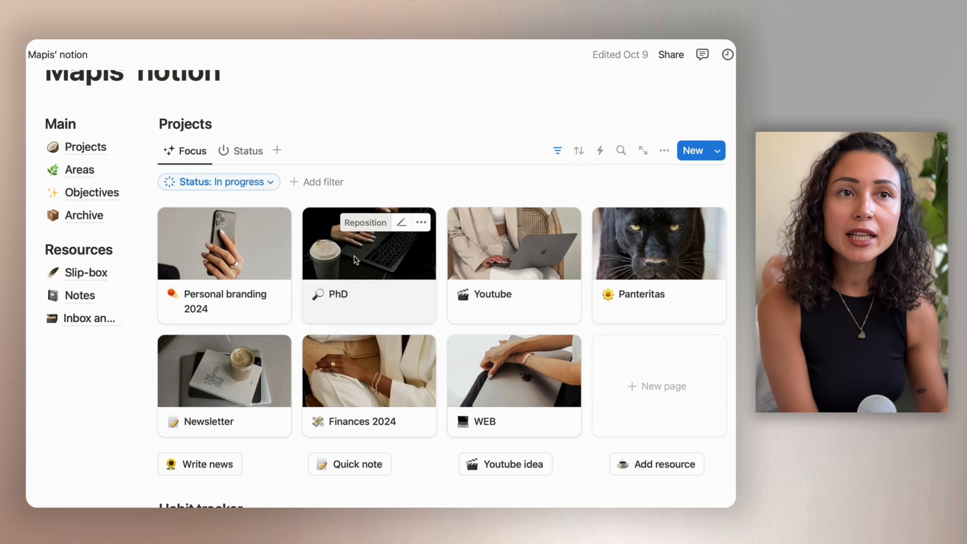
click(272, 183)
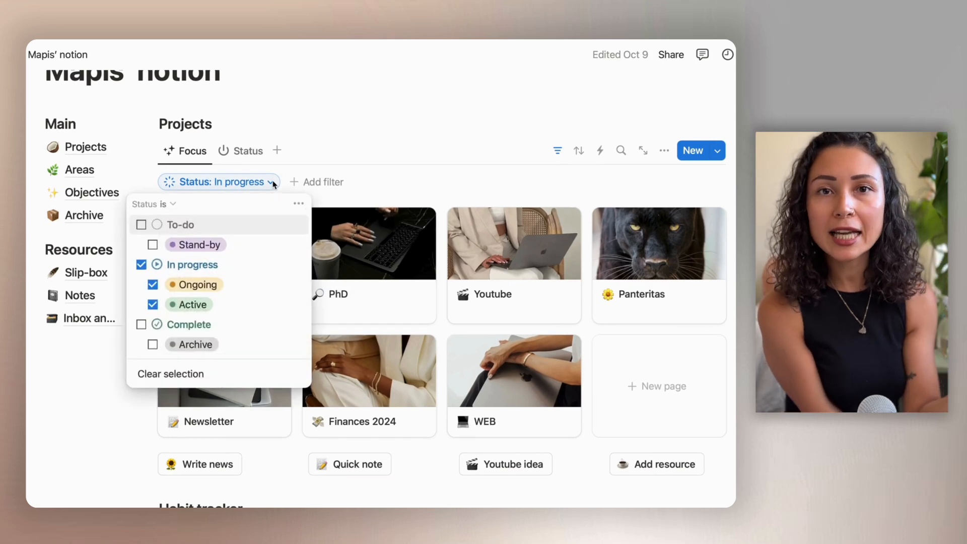
click(272, 183)
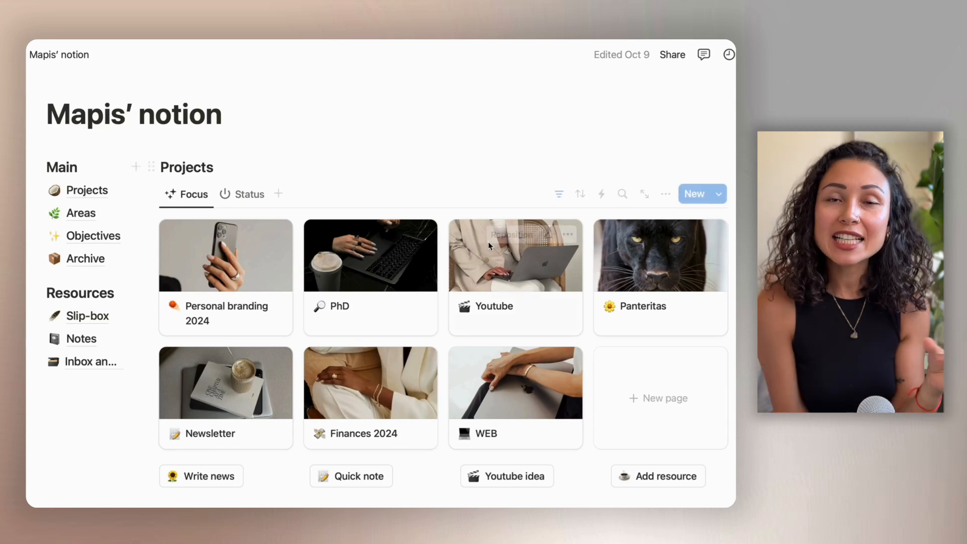
Open the Youtube project from the Focus gallery and review its properties and linked pages.
click(487, 287)
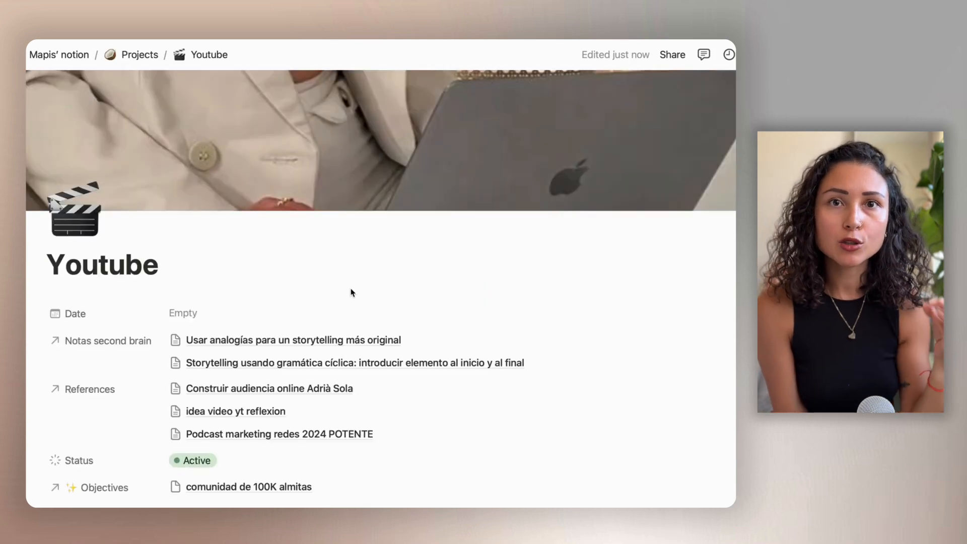
scroll(352, 291, down, 2)
scroll(353, 292, down, 3)
scroll(353, 248, up, 2)
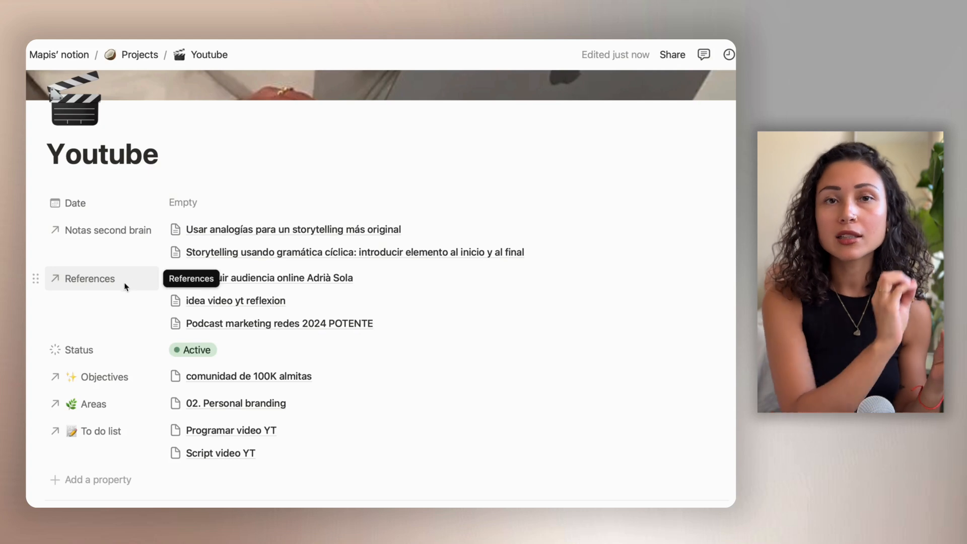
Open the Projects database and inspect the property settings of its References and Objectives relations.
click(136, 57)
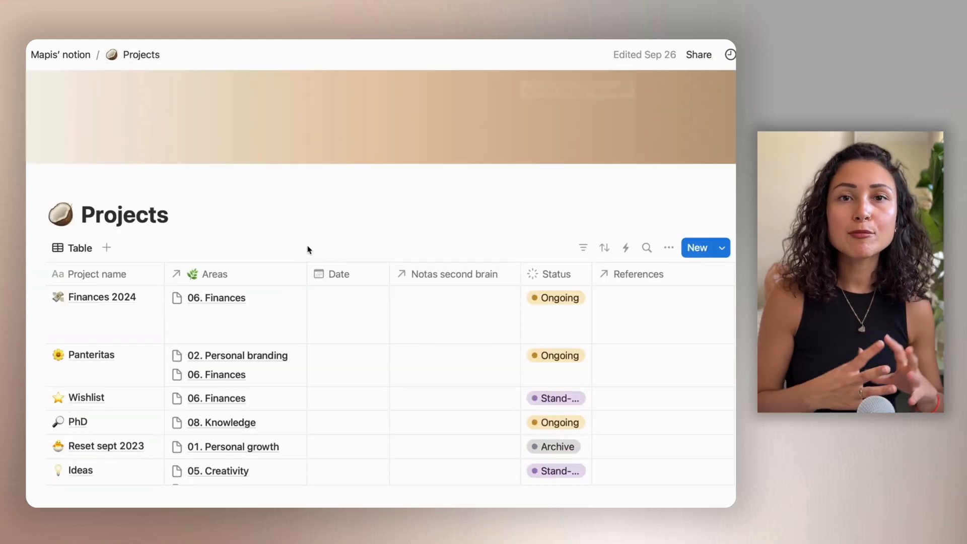
scroll(309, 249, down, 2)
click(628, 228)
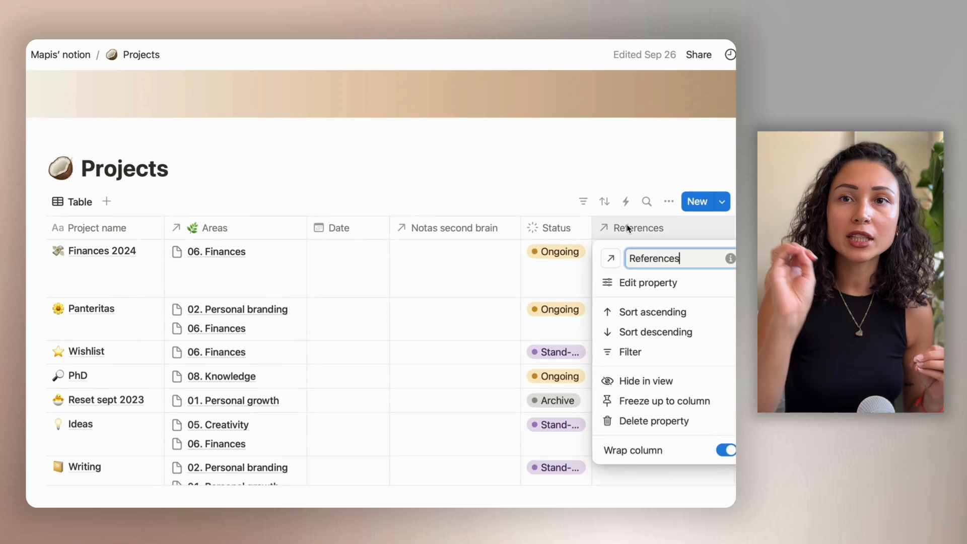
click(628, 282)
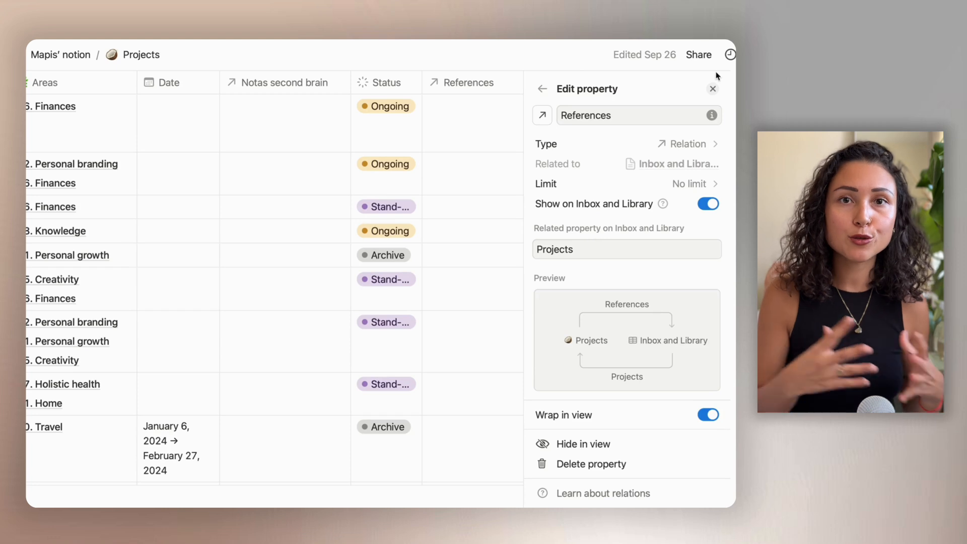
click(712, 89)
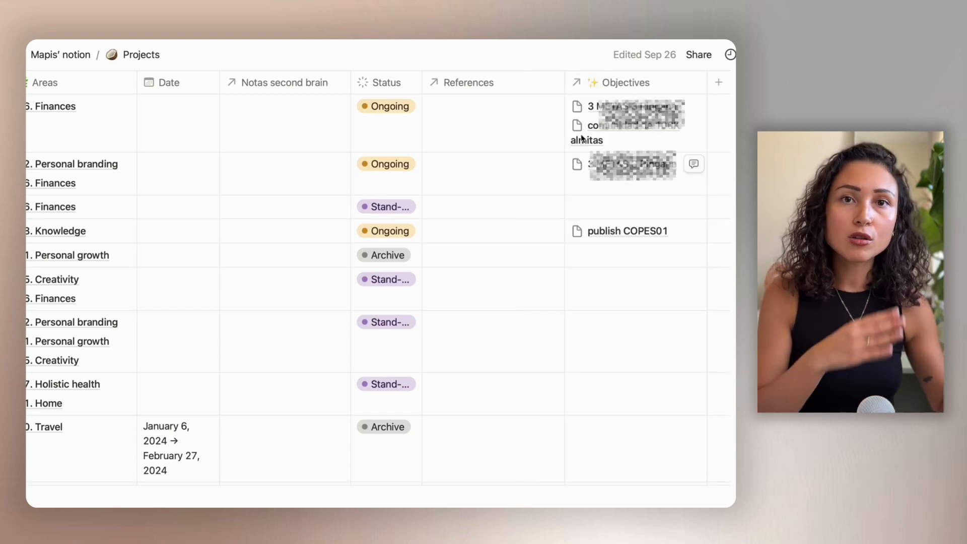
click(609, 87)
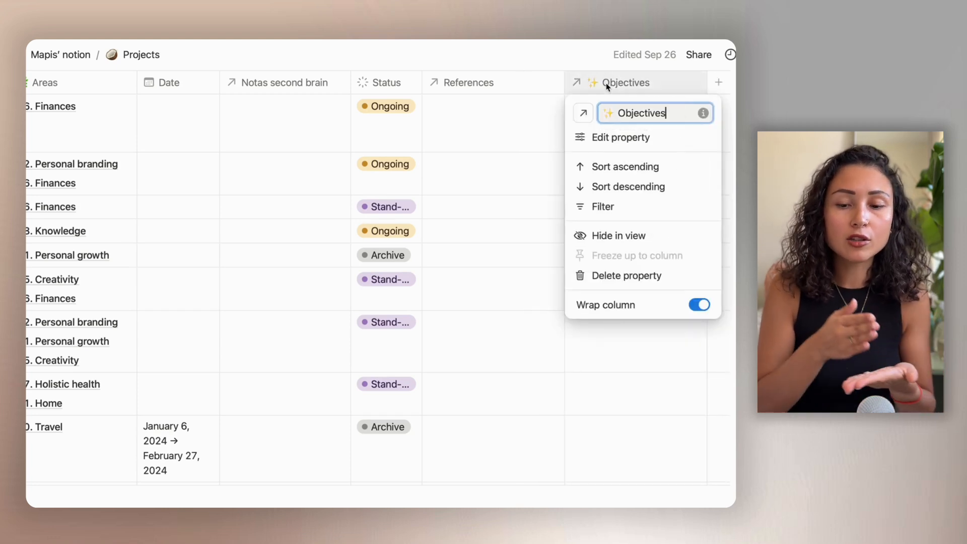
click(620, 137)
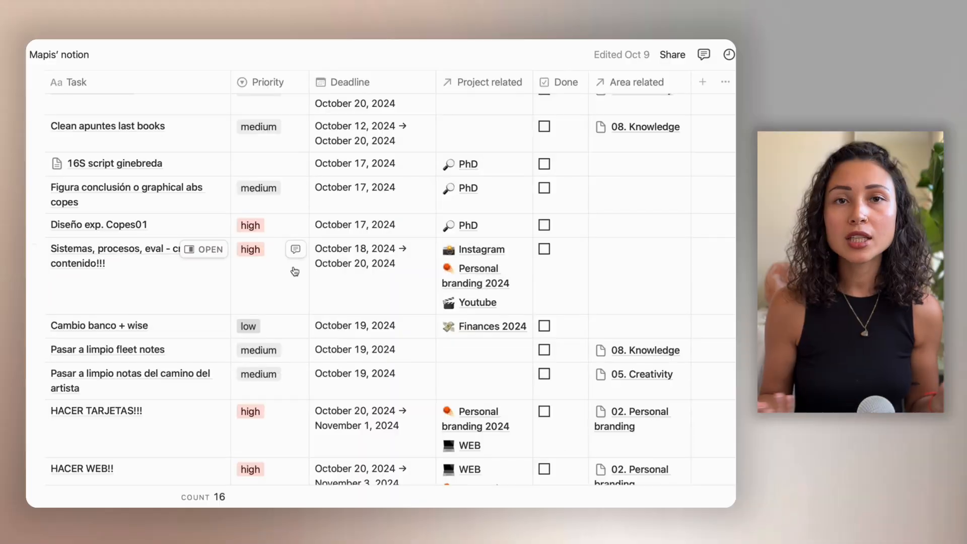
Show the home page's Tasks in the Today view and in the This week view.
scroll(295, 272, up, 3)
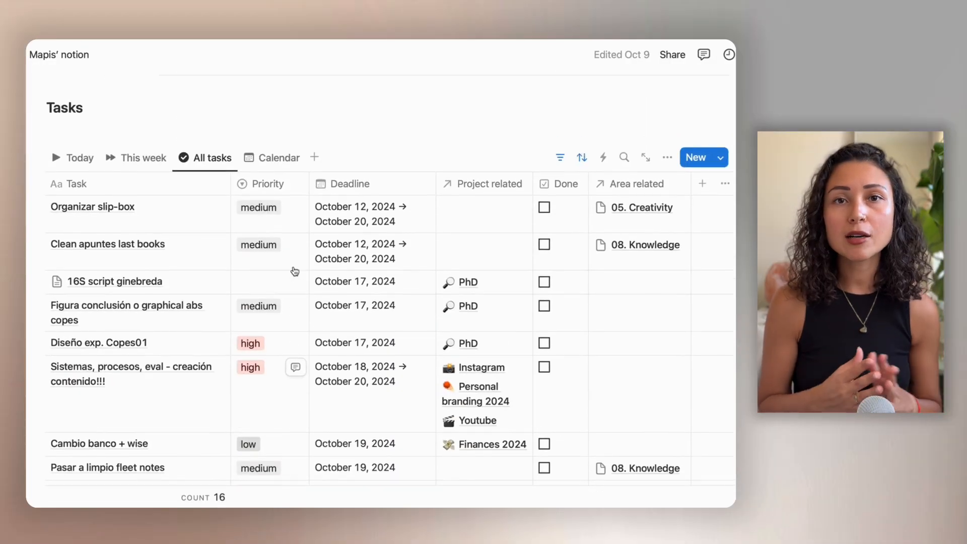
click(74, 158)
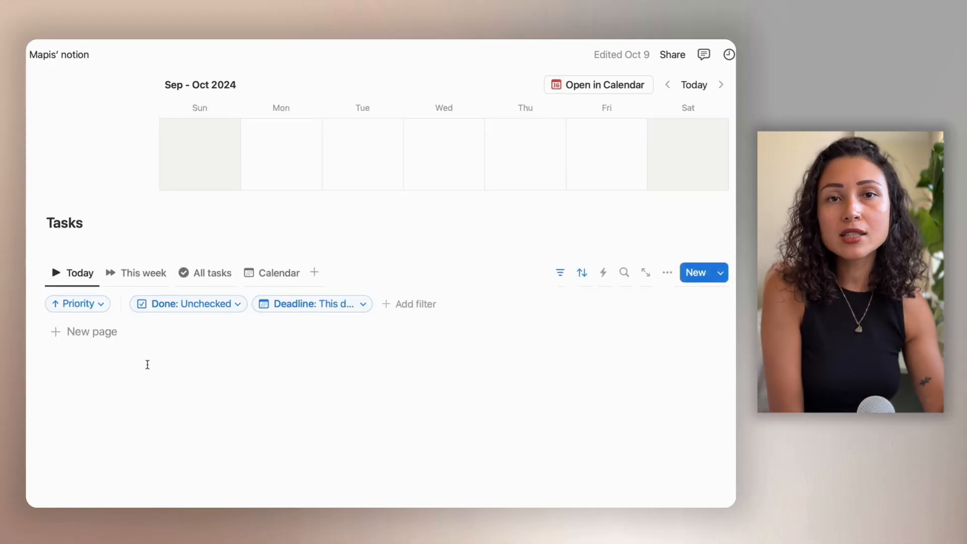
click(141, 275)
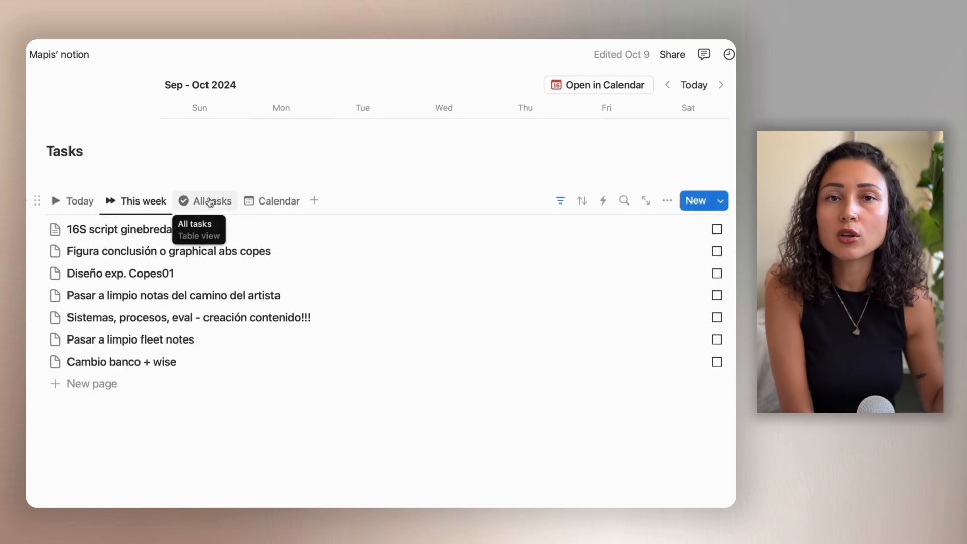
Examine the All tasks table with its priorities, deadlines and related projects and areas.
click(210, 201)
scroll(210, 202, down, 5)
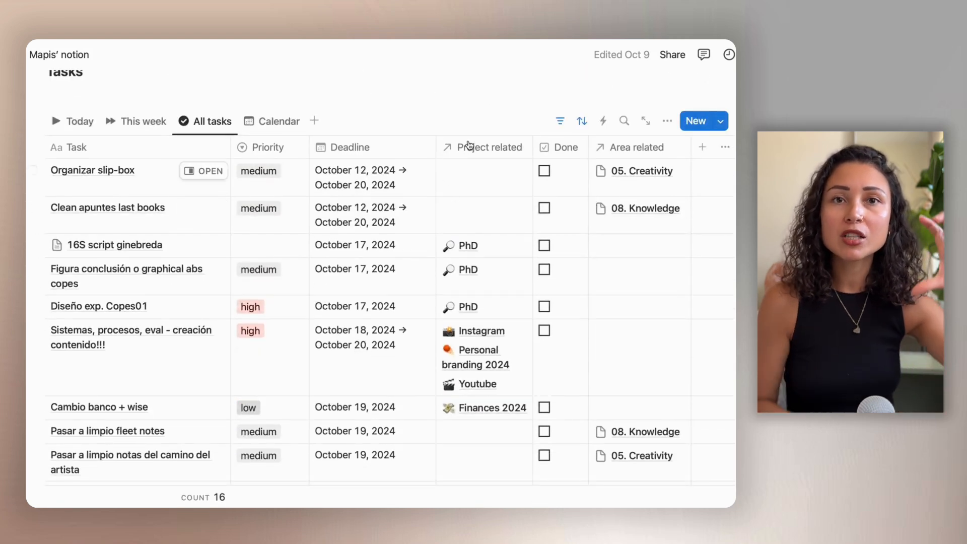
scroll(469, 259, down, 10)
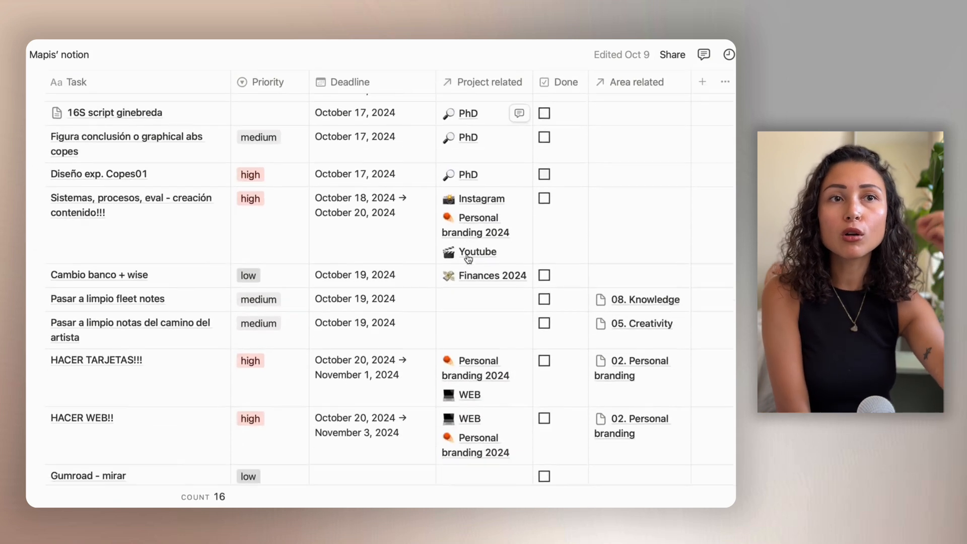
scroll(469, 259, up, 10)
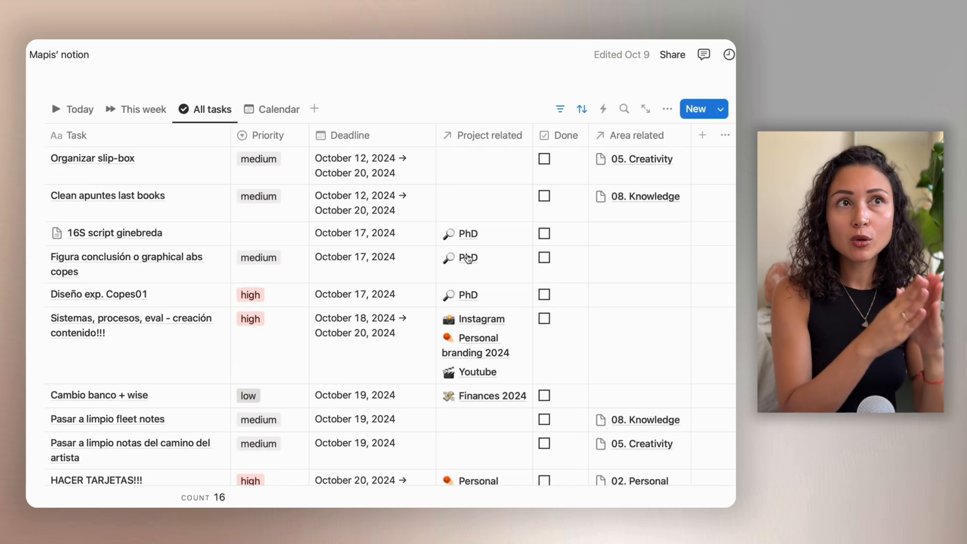
View the tasks in the monthly Calendar view and check Thursday 17's tasks in Notion Calendar's week view.
click(281, 154)
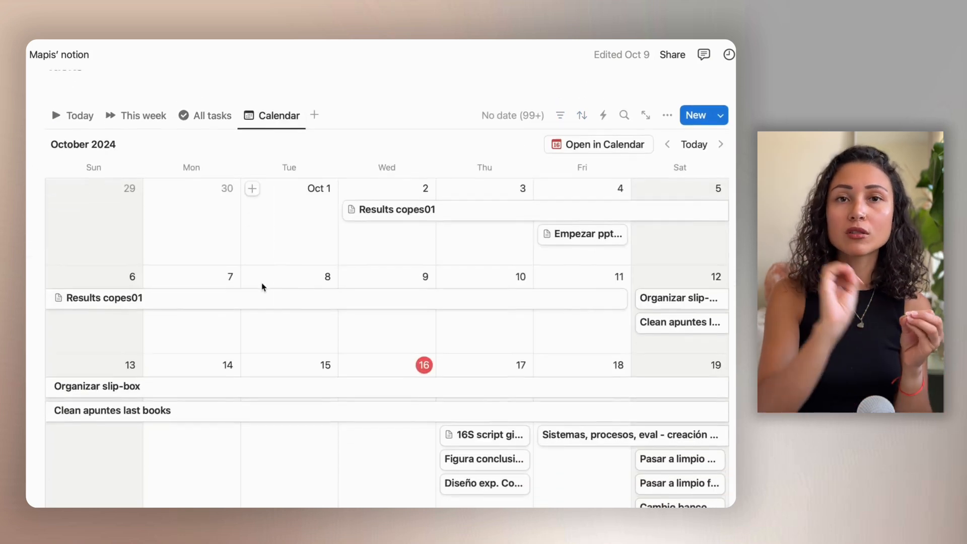
scroll(262, 285, down, 5)
scroll(261, 287, down, 5)
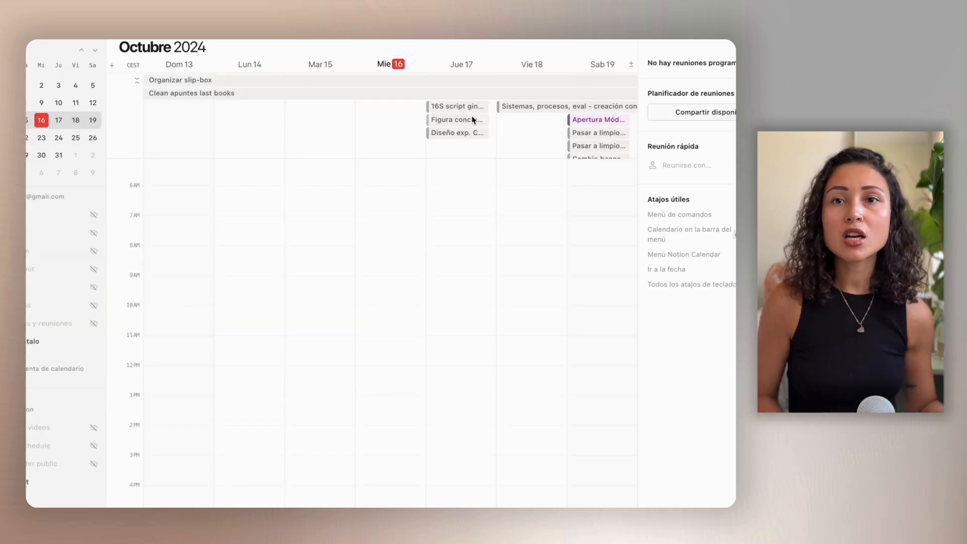
click(472, 118)
click(472, 104)
click(476, 133)
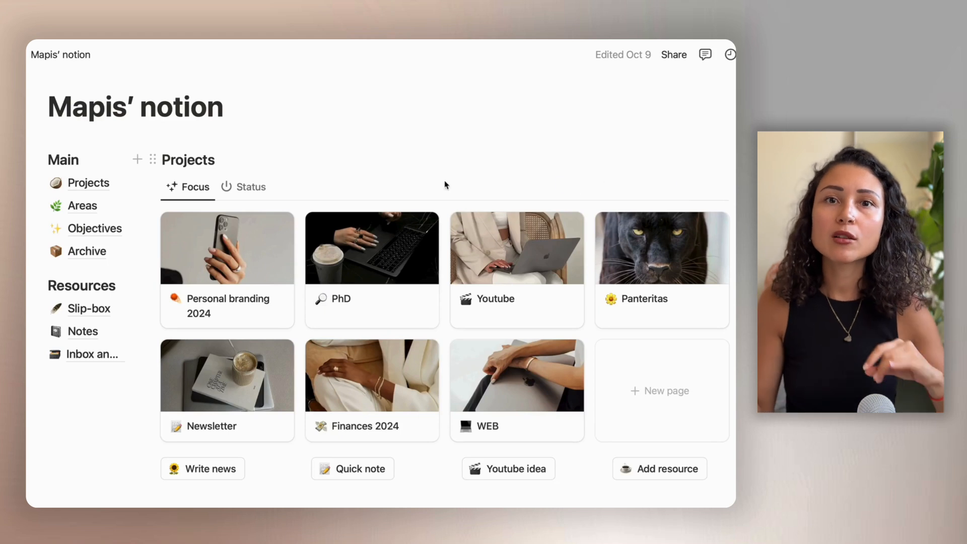
Open the Youtube project from the home page and review its video board's stages from Brainstorm to Edit.
click(532, 283)
scroll(439, 322, down, 10)
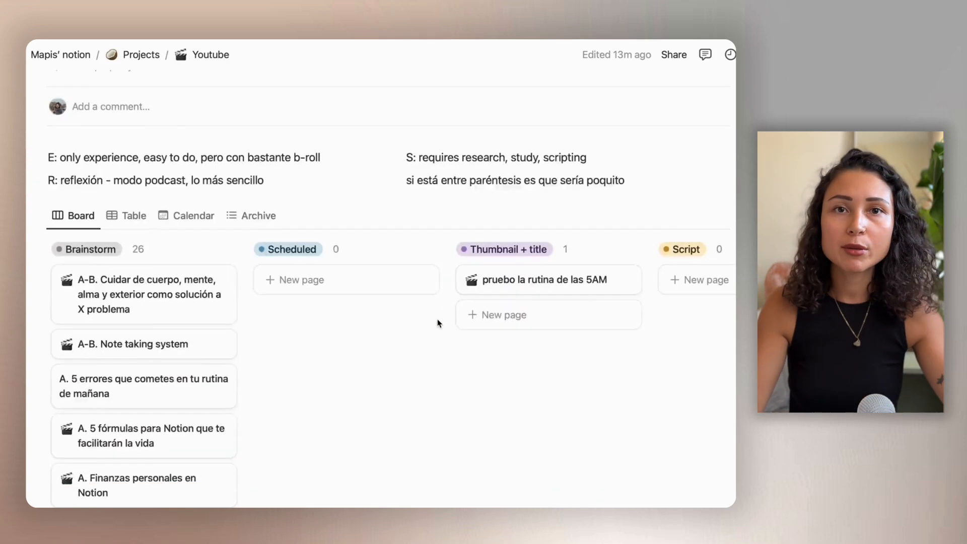
scroll(437, 322, down, 5)
scroll(438, 319, right, 12)
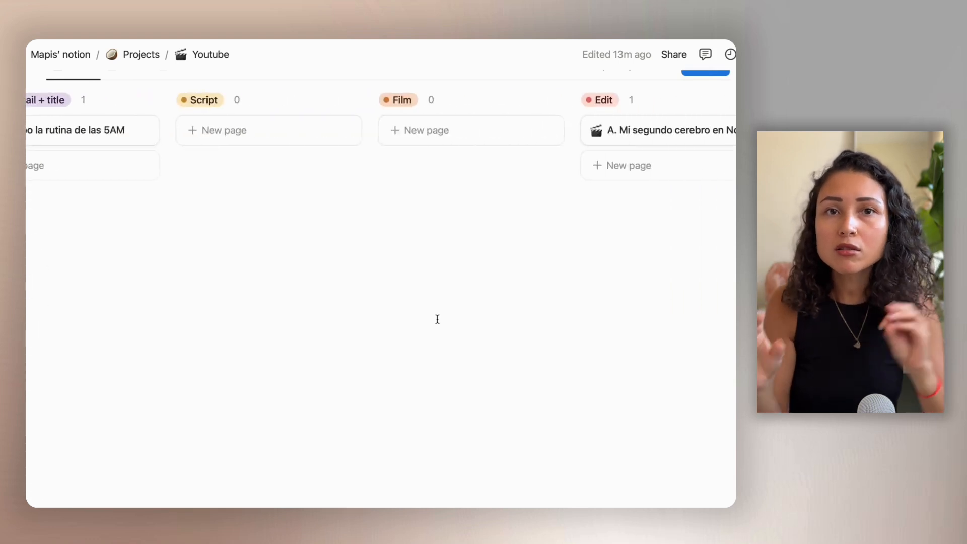
scroll(437, 319, left, 7)
scroll(436, 321, left, 6)
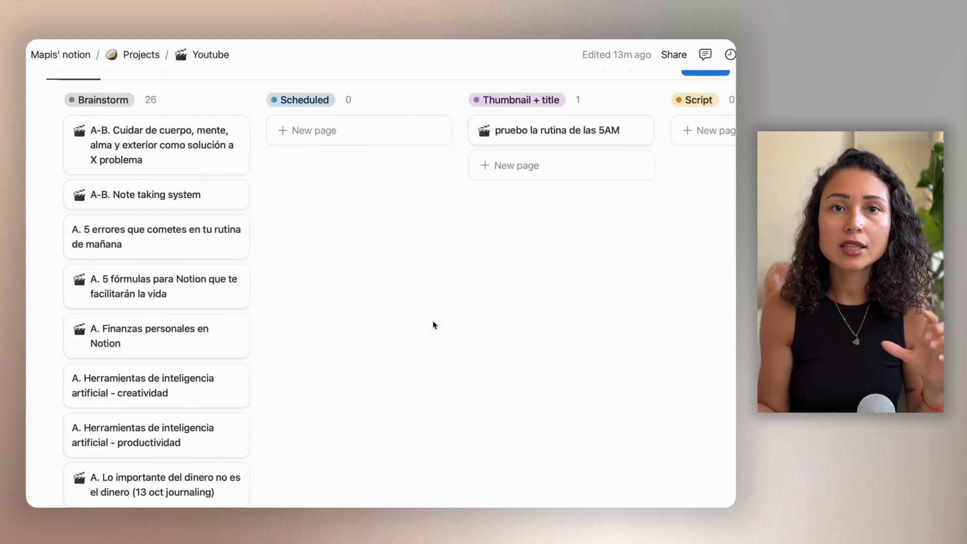
Go to the Projects database and open the PhD project as a full page.
click(127, 56)
scroll(165, 216, down, 10)
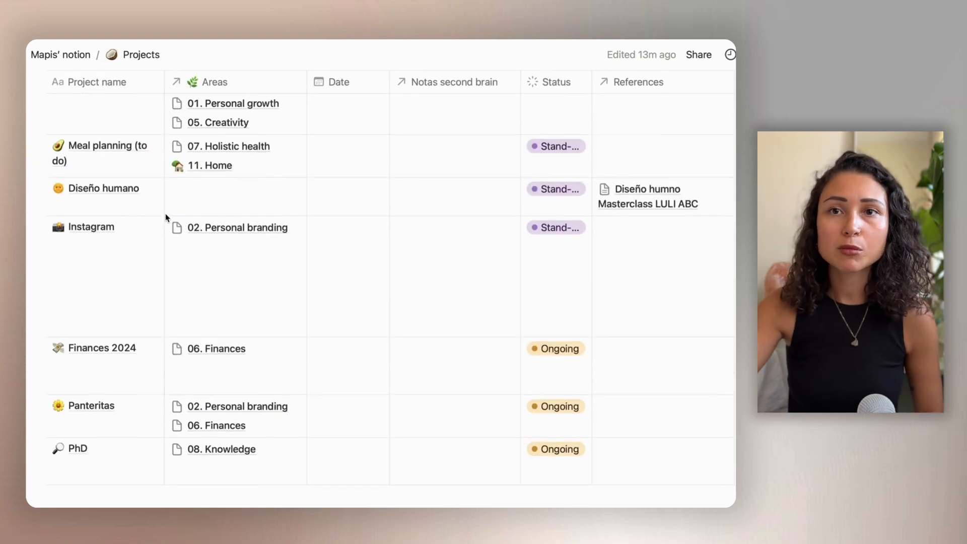
scroll(156, 241, down, 2)
click(141, 278)
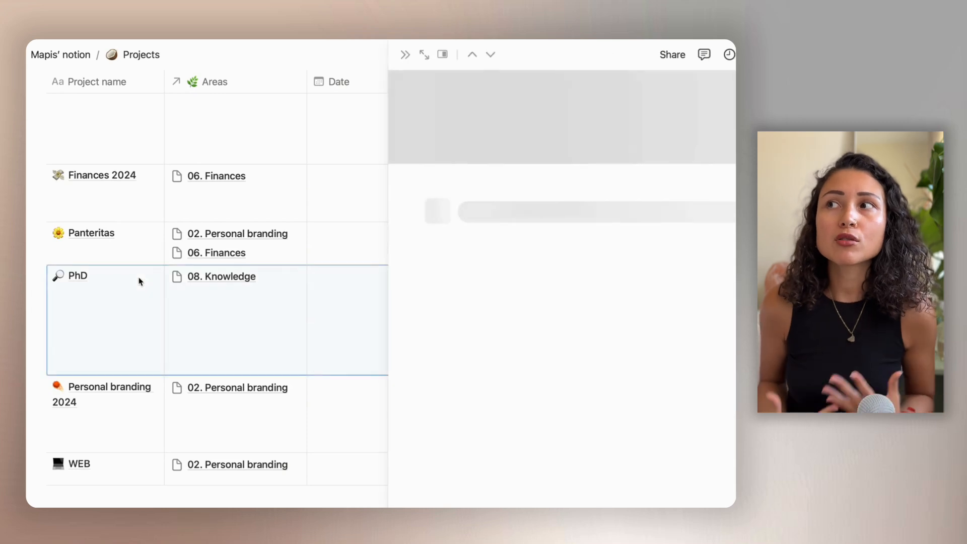
click(430, 117)
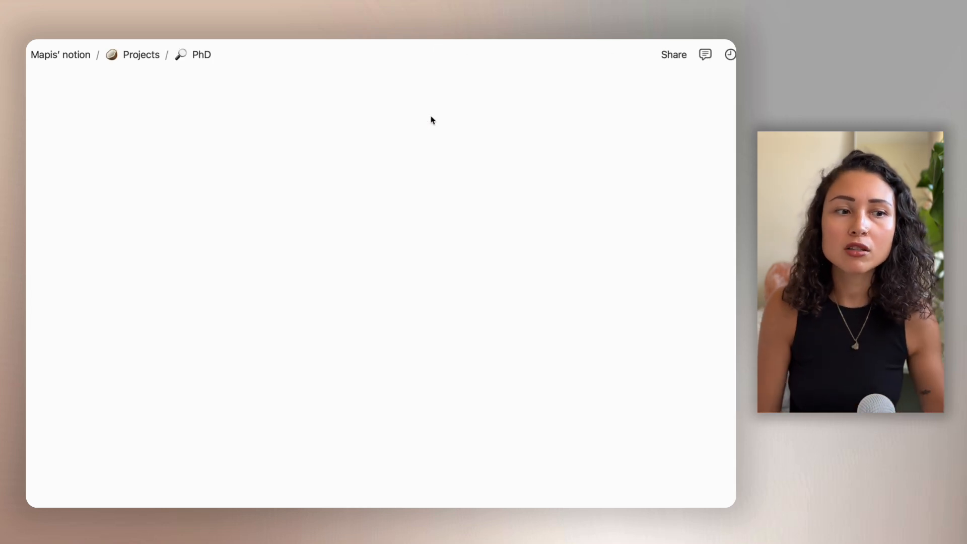
Review the PhD page's subpage links, code block, to-do list and primer notes.
scroll(411, 201, down, 7)
scroll(409, 202, down, 4)
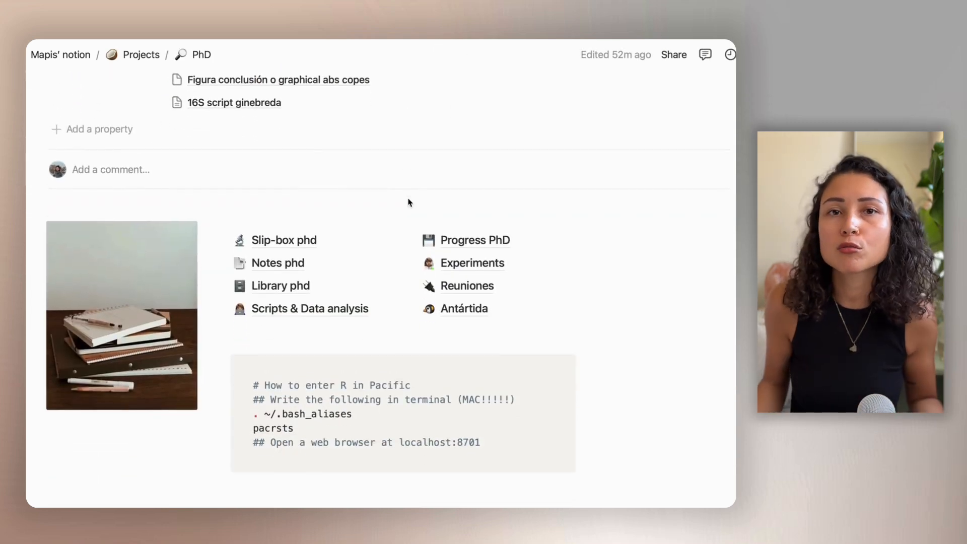
scroll(113, 398, down, 4)
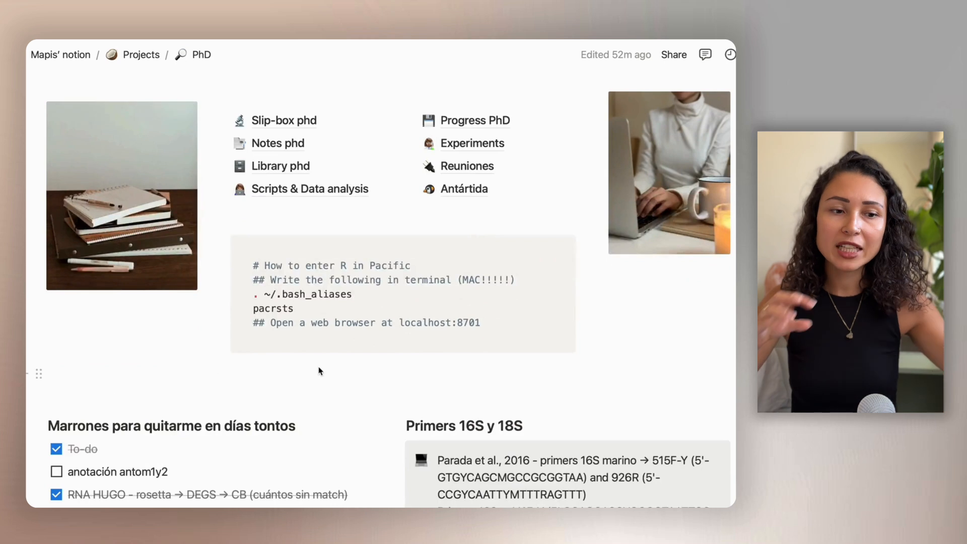
scroll(318, 371, down, 6)
scroll(318, 372, up, 5)
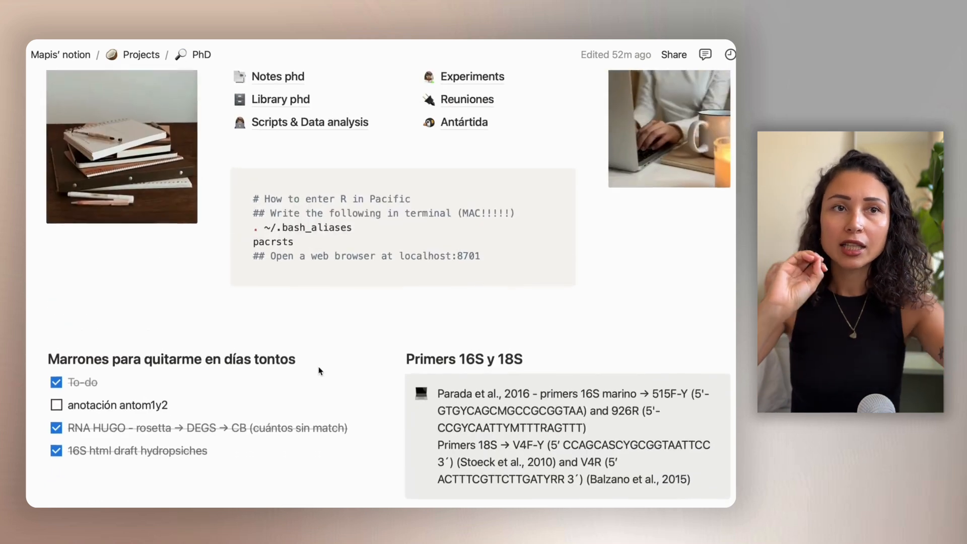
scroll(318, 372, up, 6)
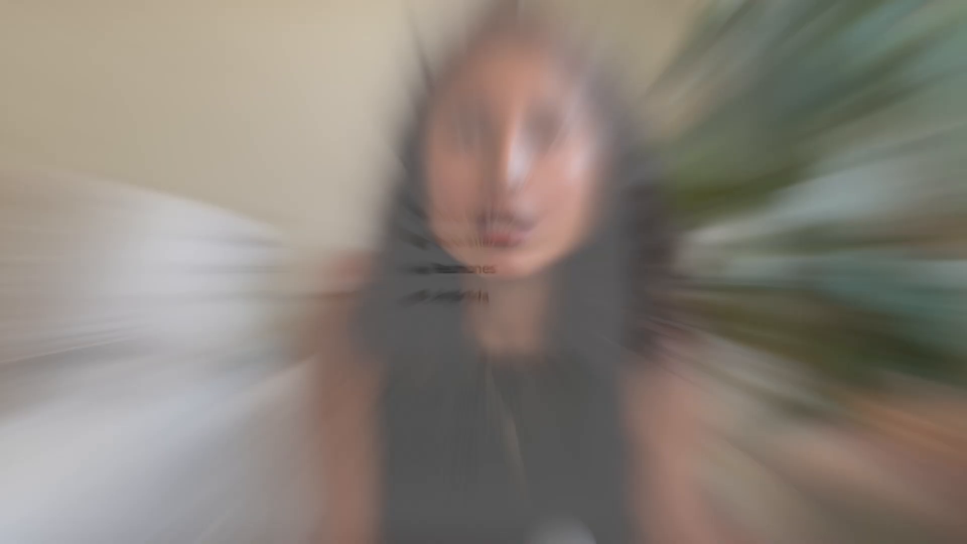
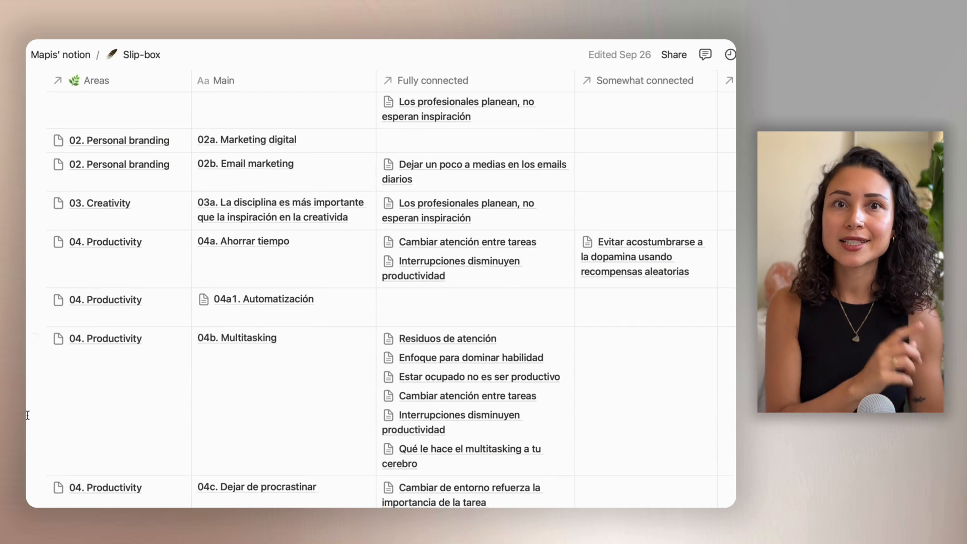
Review the Slip-box Notes table's rows by area, from Personal growth through Philosophy, with their connected notes.
scroll(28, 415, down, 3)
scroll(28, 416, down, 3)
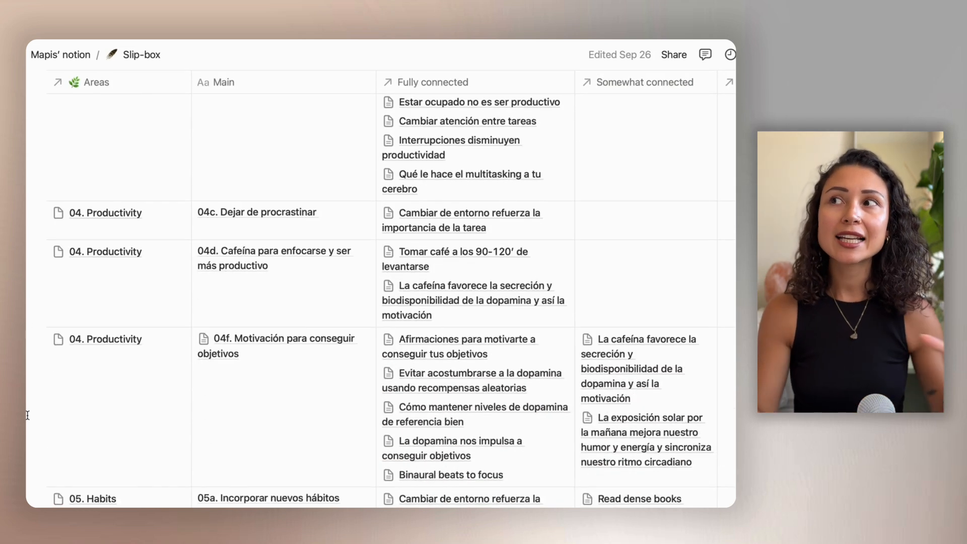
scroll(27, 415, down, 6)
scroll(27, 415, down, 8)
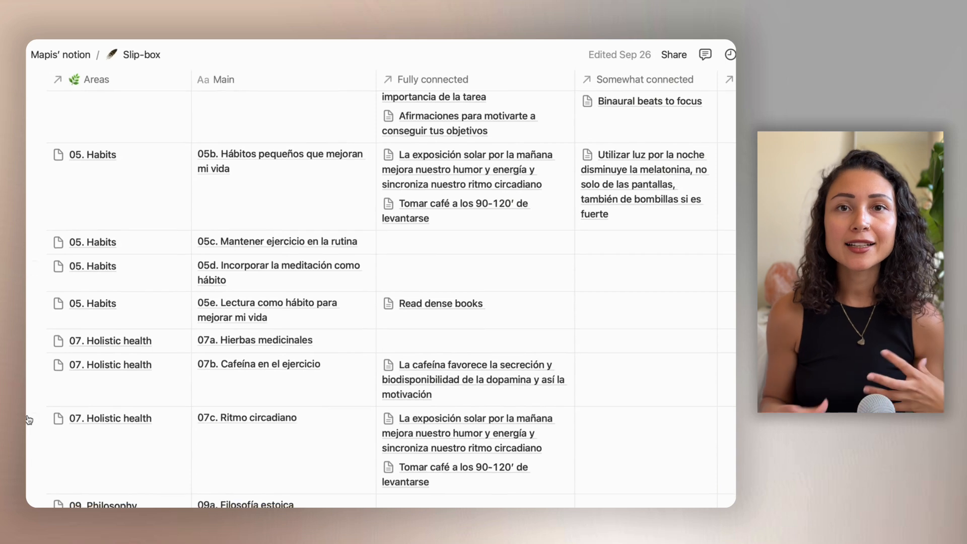
scroll(29, 419, down, 3)
scroll(27, 415, down, 3)
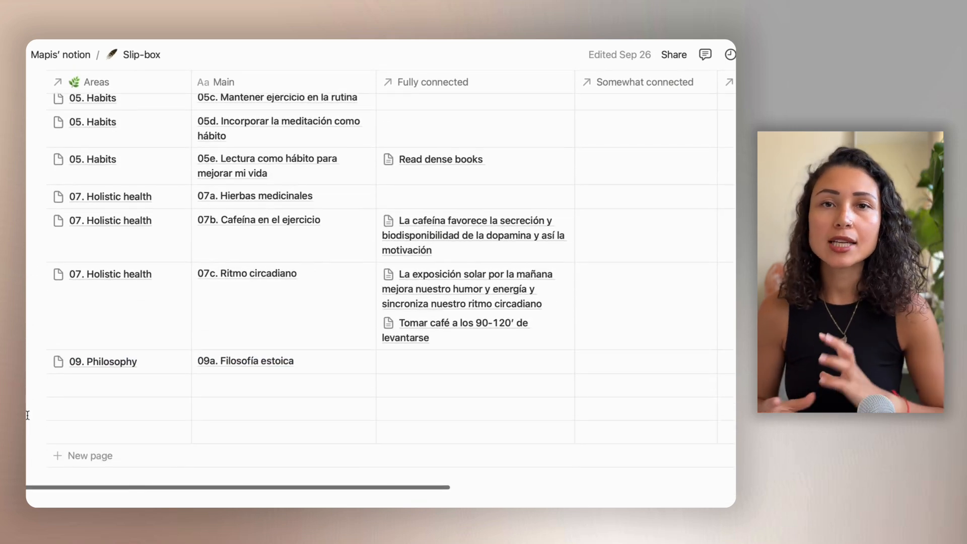
scroll(27, 415, up, 20)
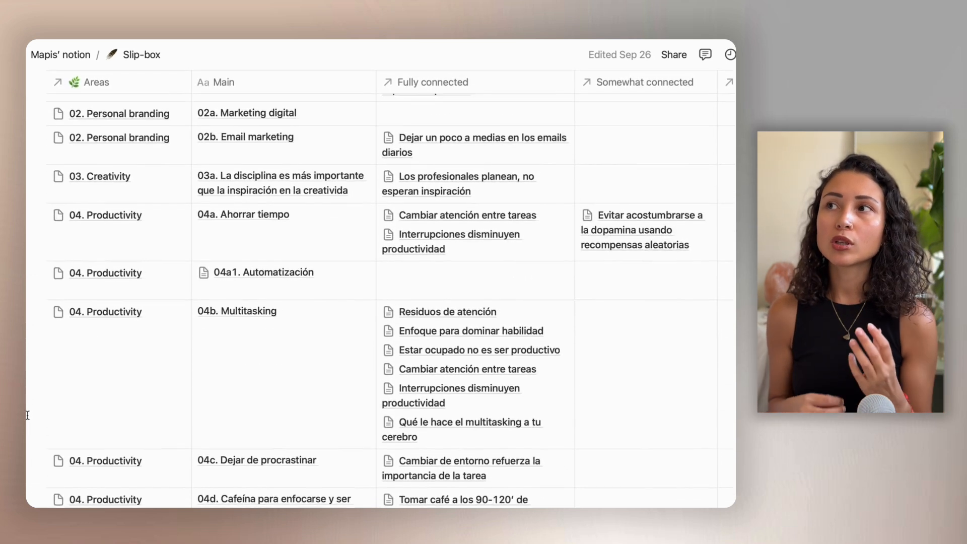
scroll(27, 415, up, 10)
scroll(27, 415, down, 9)
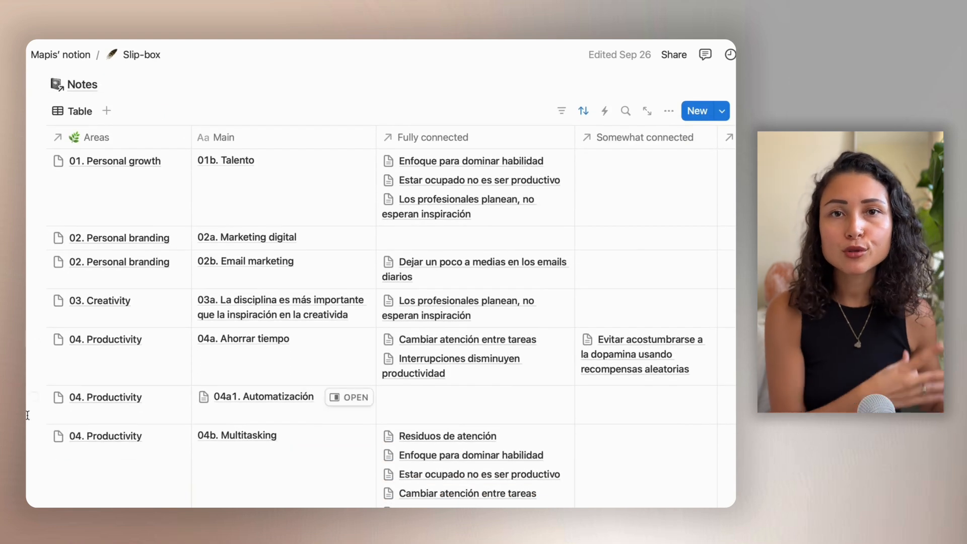
Review the Slip-box table's relation columns from Fully connected across to Notas second brain, then return to the Productivity rows.
scroll(27, 415, right, 5)
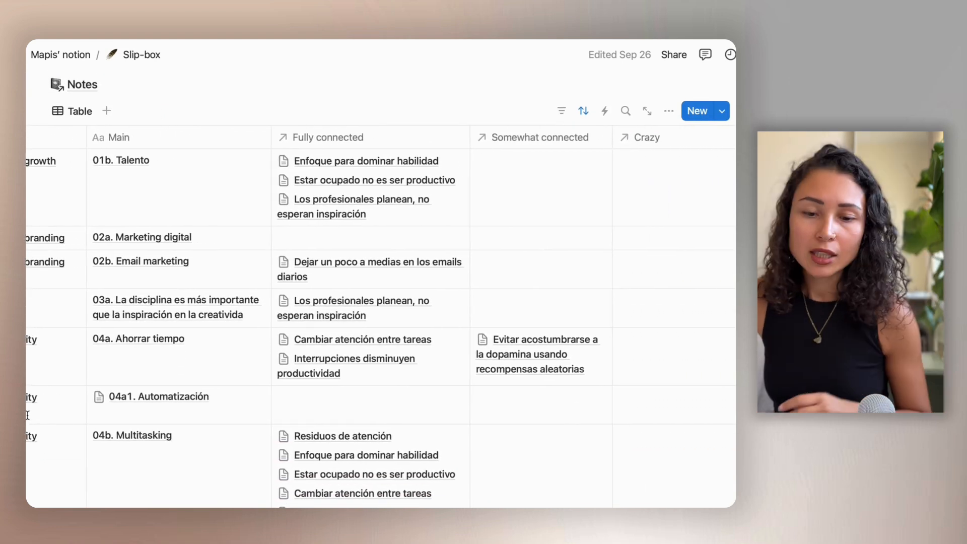
scroll(27, 415, right, 3)
scroll(27, 415, up, 2)
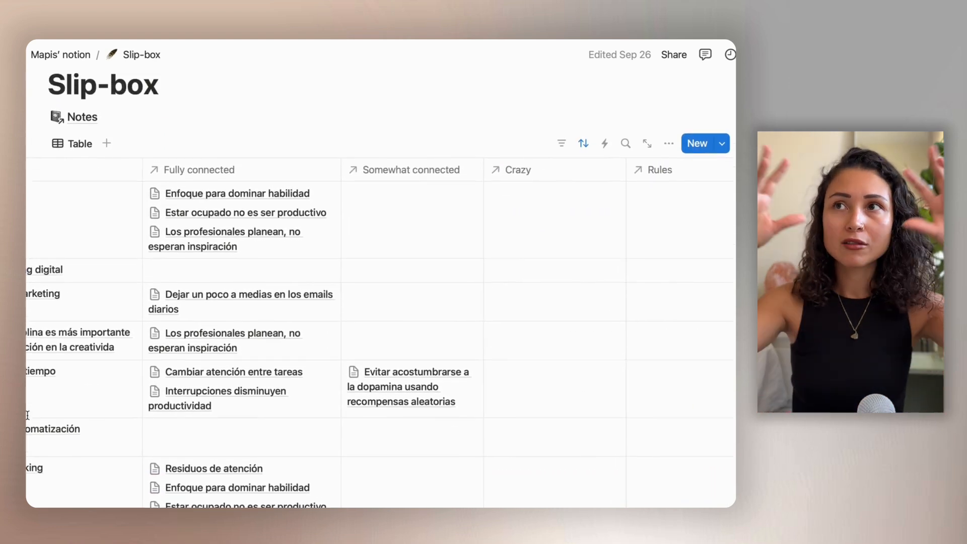
scroll(27, 415, right, 7)
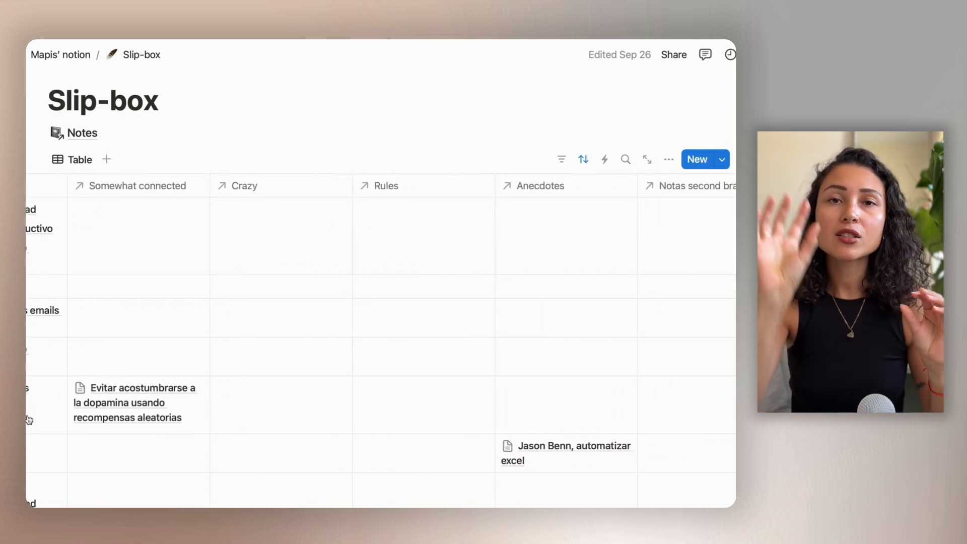
scroll(29, 420, right, 1)
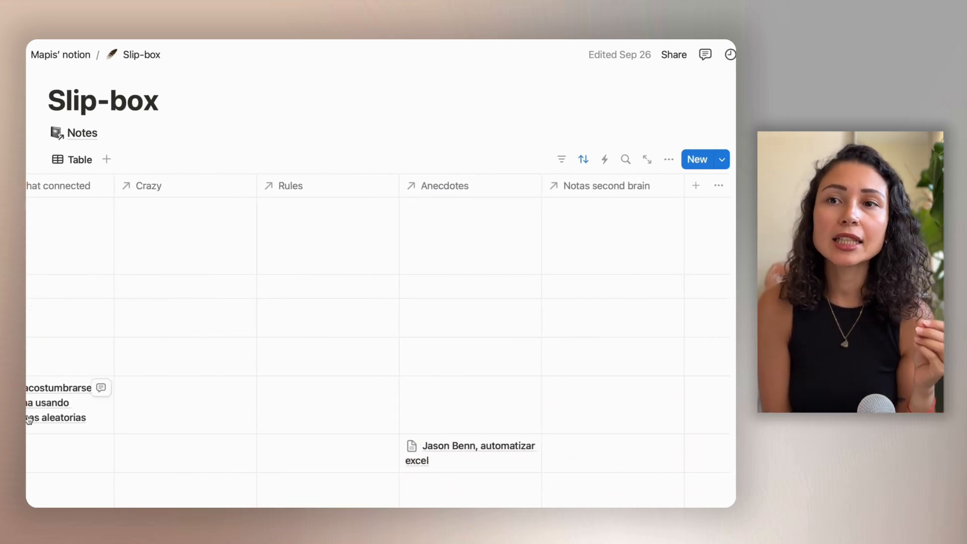
scroll(432, 398, left, 12)
scroll(515, 359, down, 4)
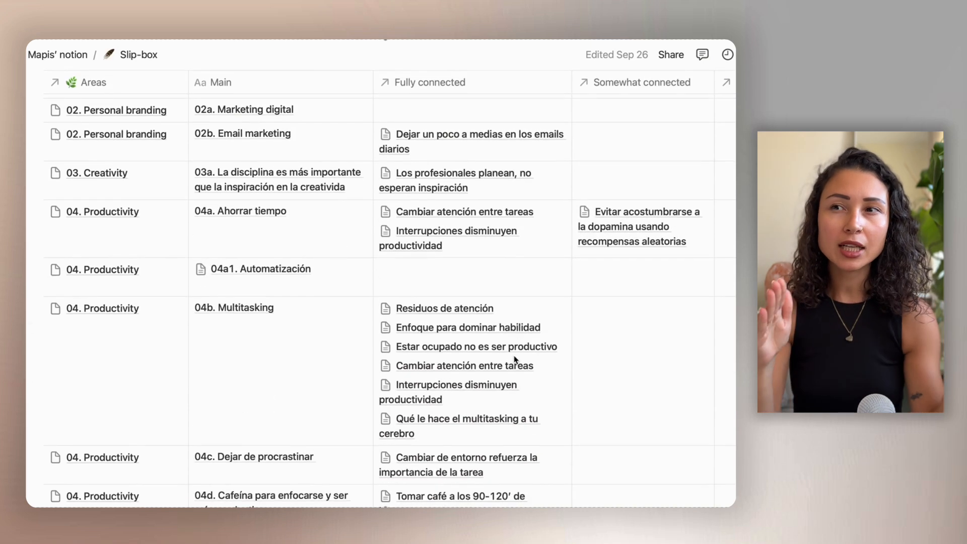
Inspect the linked pages in 04b. Multitasking's Fully connected property, and view that note's properties in a side peek.
click(529, 313)
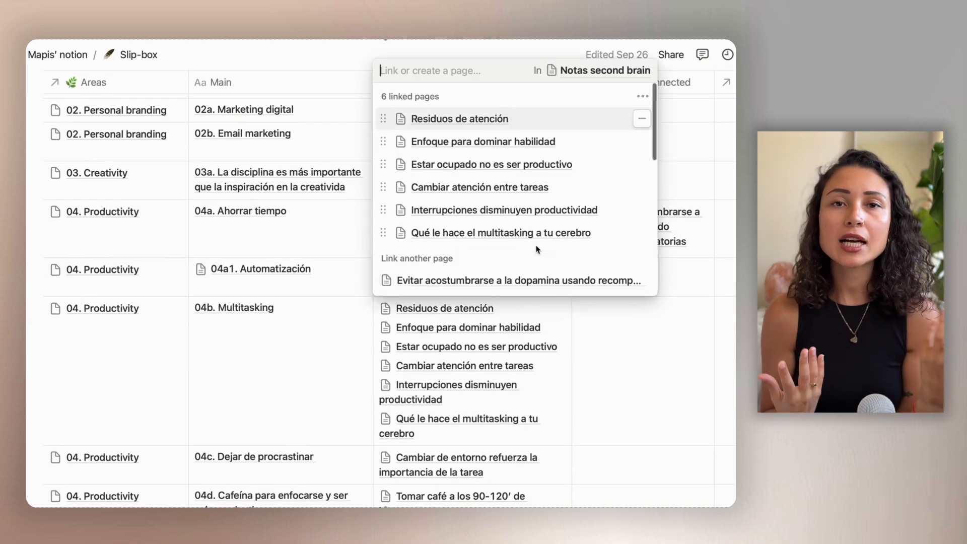
scroll(535, 257, down, 6)
scroll(536, 247, up, 5)
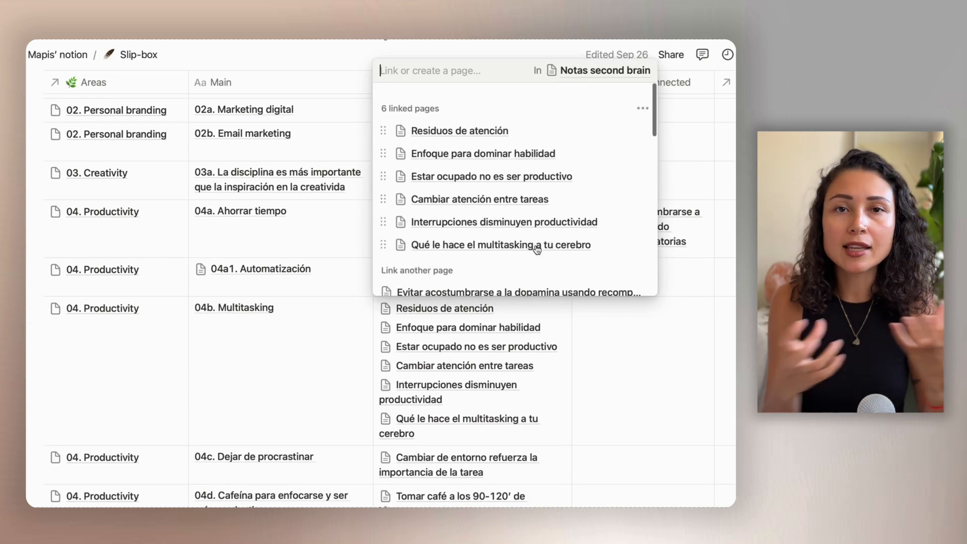
click(605, 379)
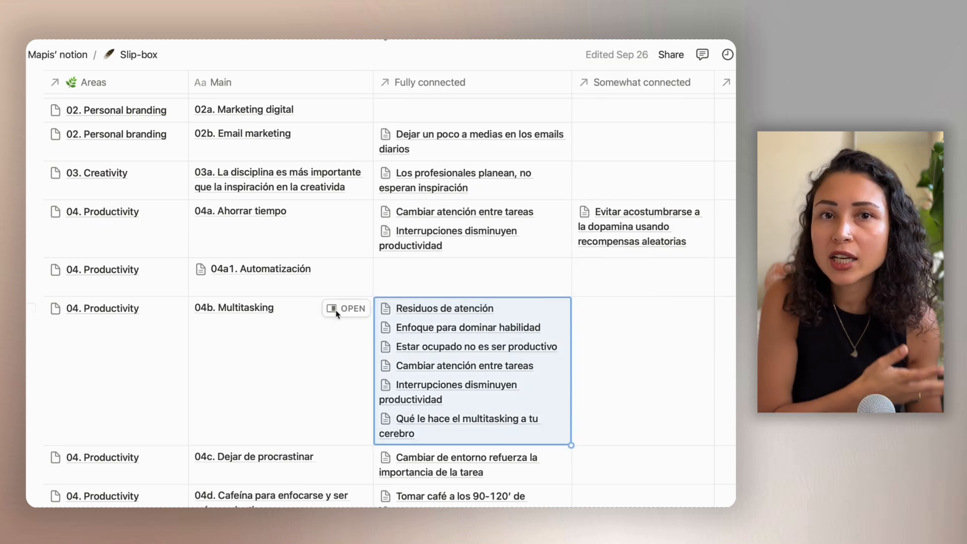
click(337, 310)
scroll(593, 302, down, 3)
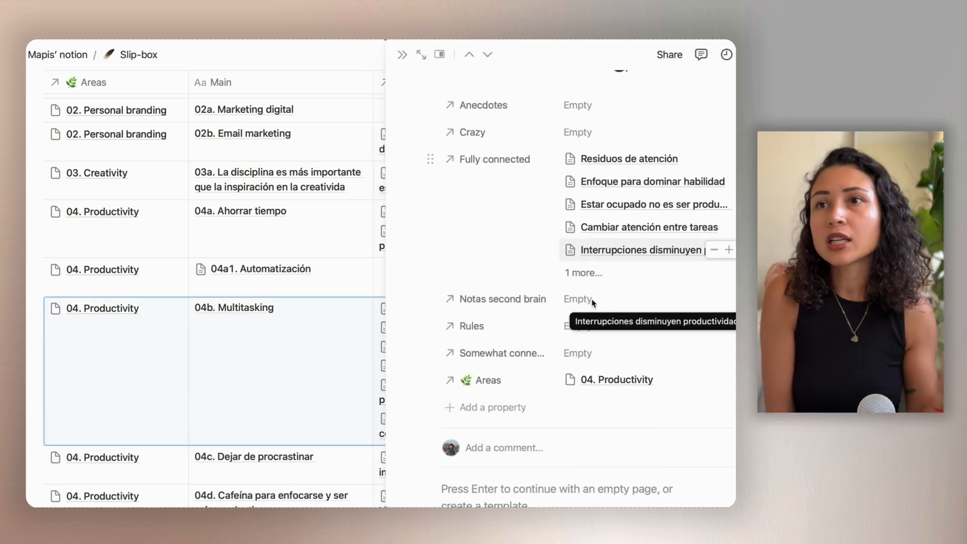
scroll(593, 301, up, 3)
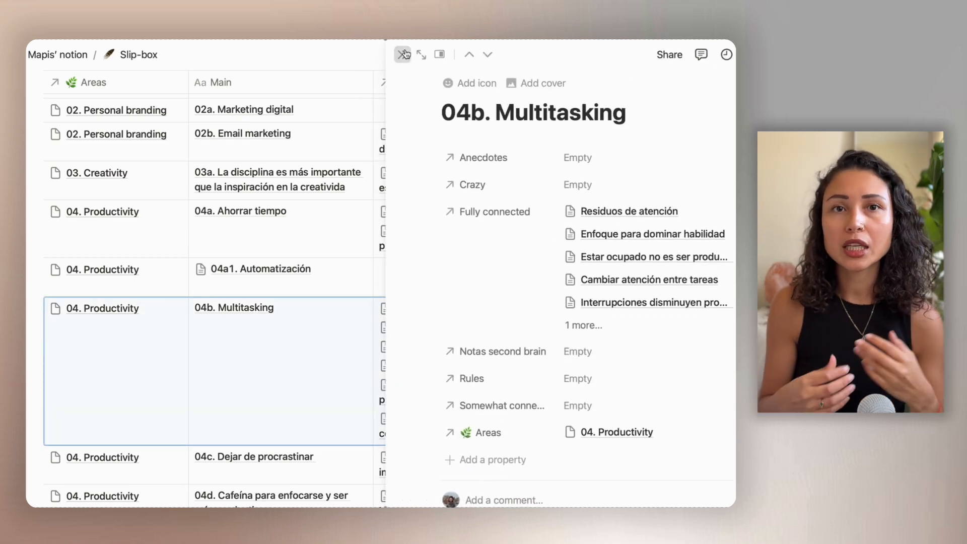
click(403, 54)
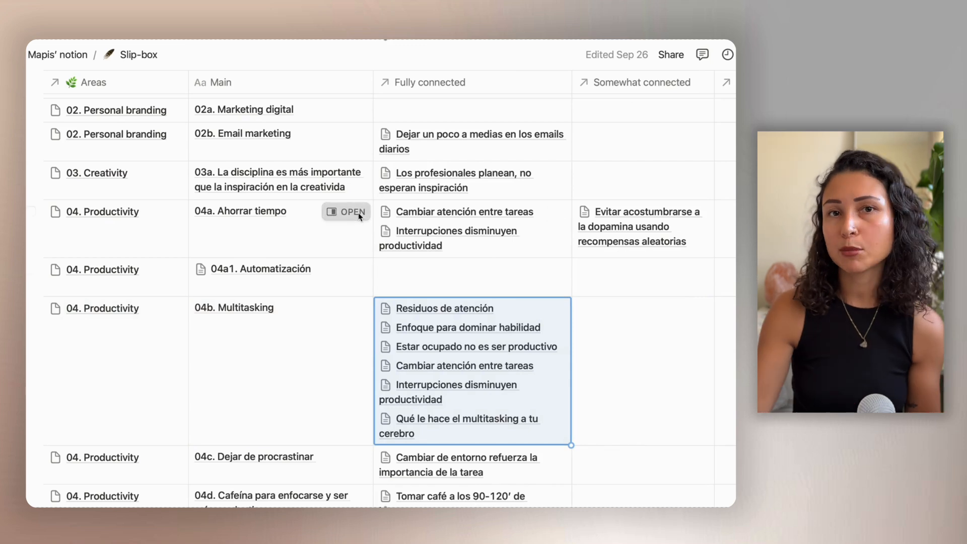
View the properties of note 04a. Ahorrar tiempo, and open note 04f. Motivación para conseguir objetivos.
click(358, 213)
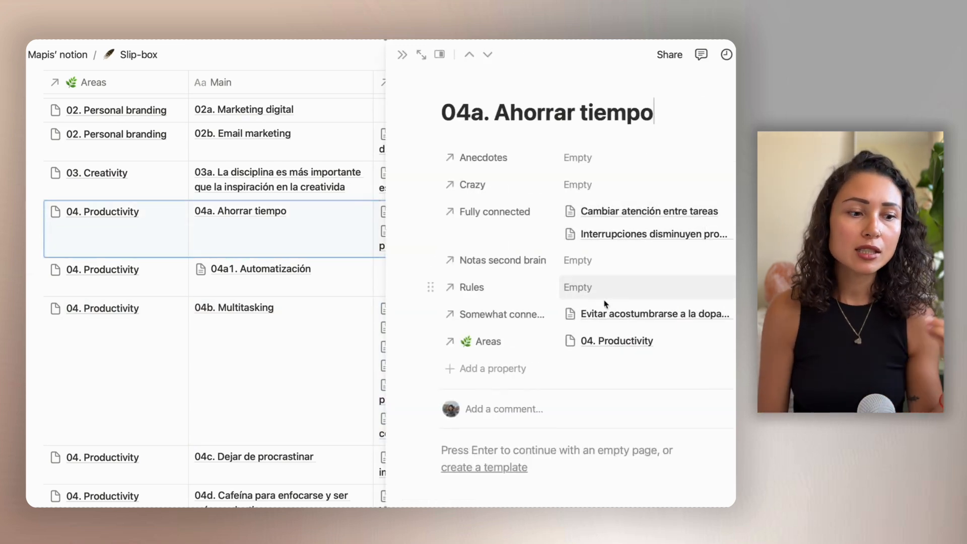
click(404, 54)
scroll(385, 283, down, 10)
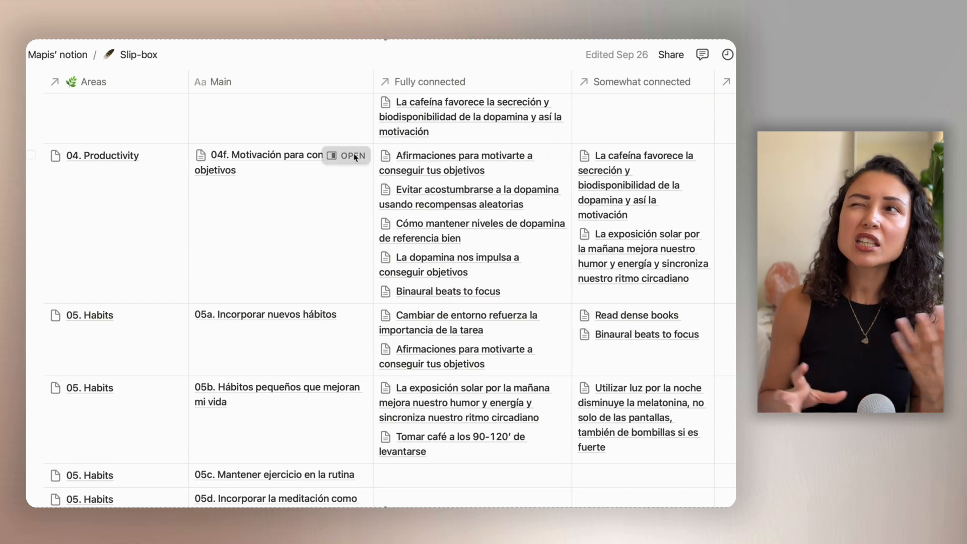
click(355, 156)
scroll(544, 322, up, 1)
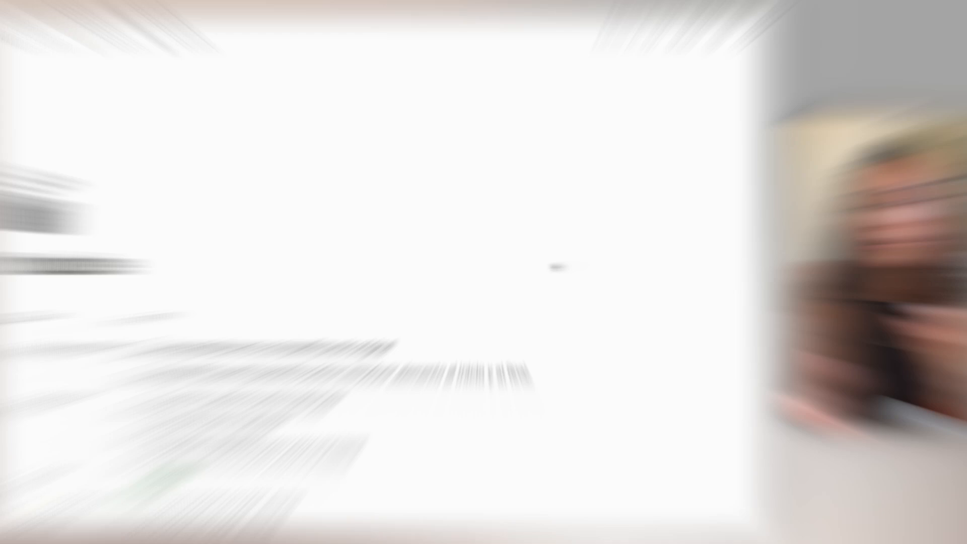
Apply the Plantilla video Mapis template to the new page in the Youtube project's board and review its content.
scroll(547, 265, down, 10)
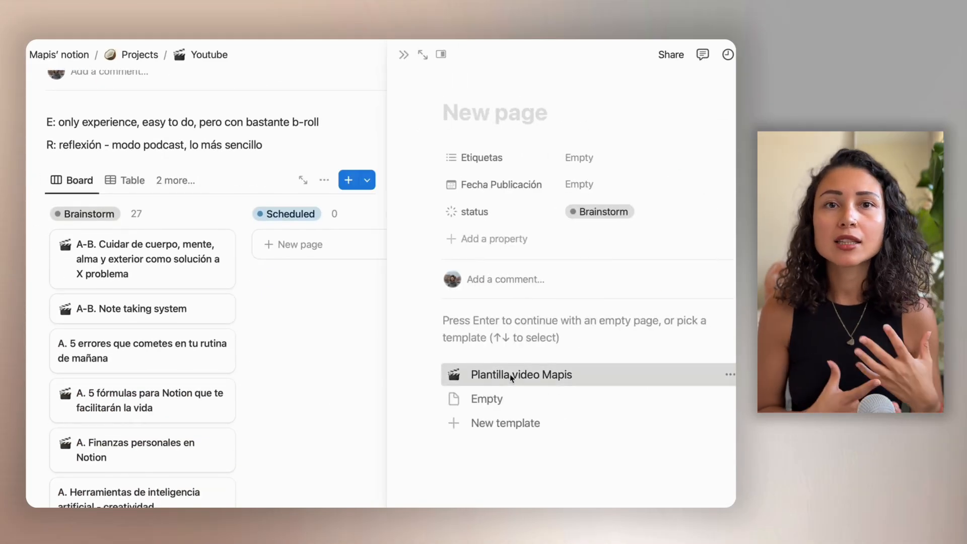
click(511, 375)
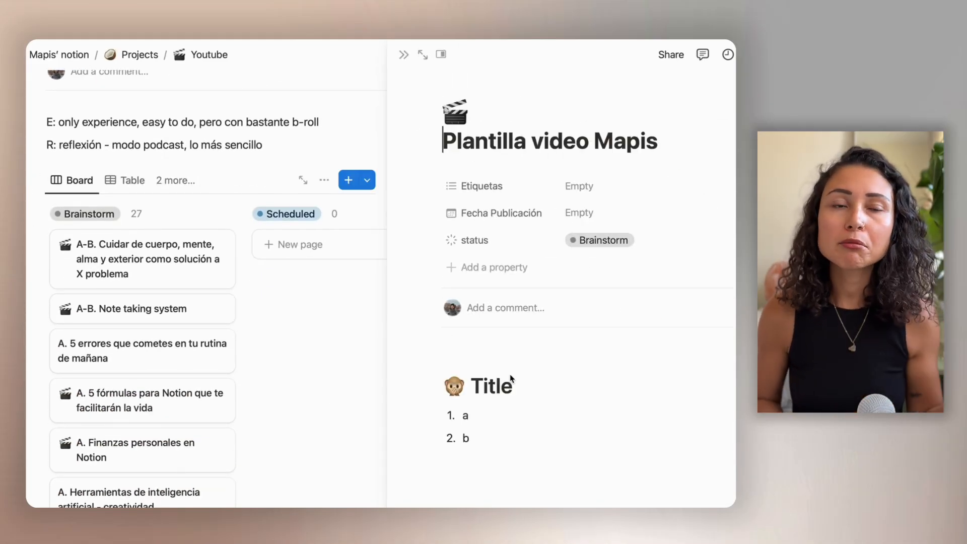
scroll(511, 378, down, 18)
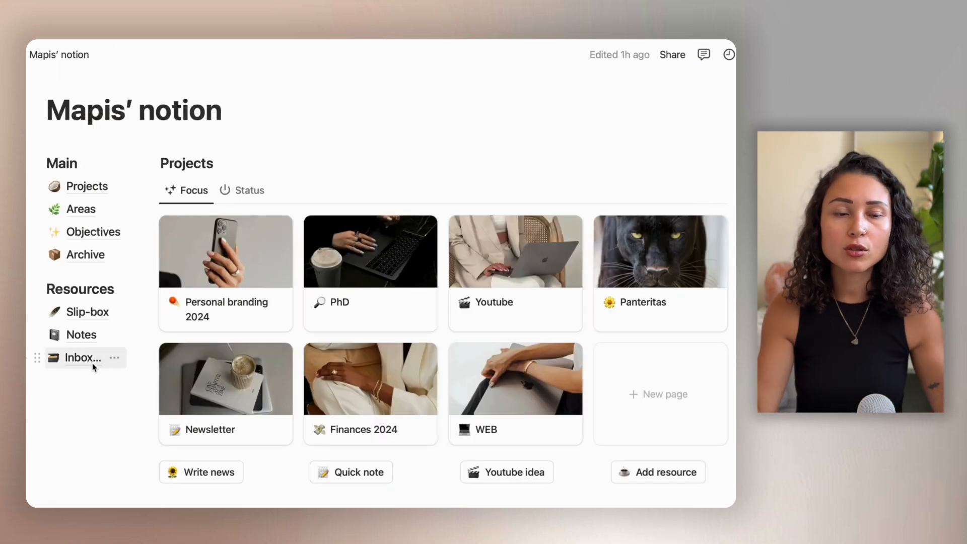
Create a new page in Inbox and Library from the notas de libro template and review its sections.
click(93, 365)
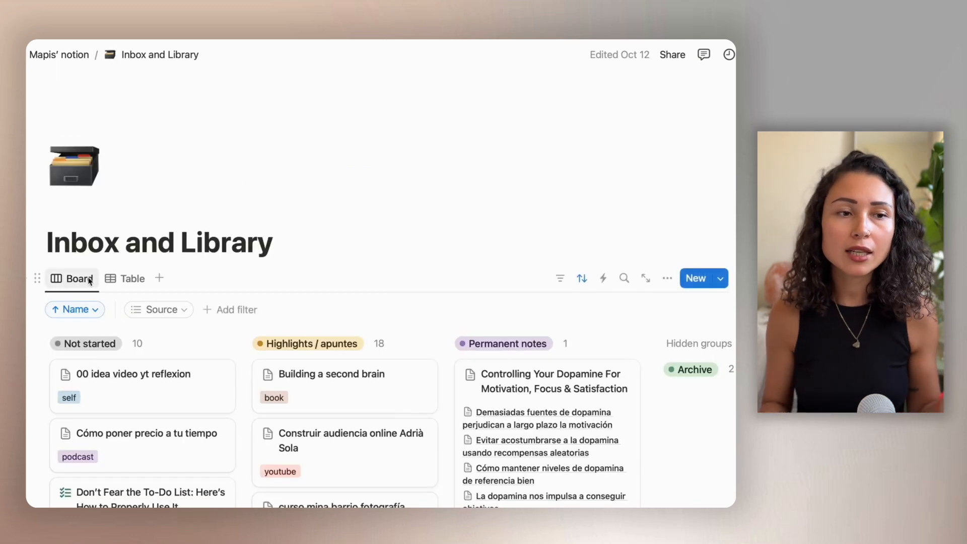
click(696, 279)
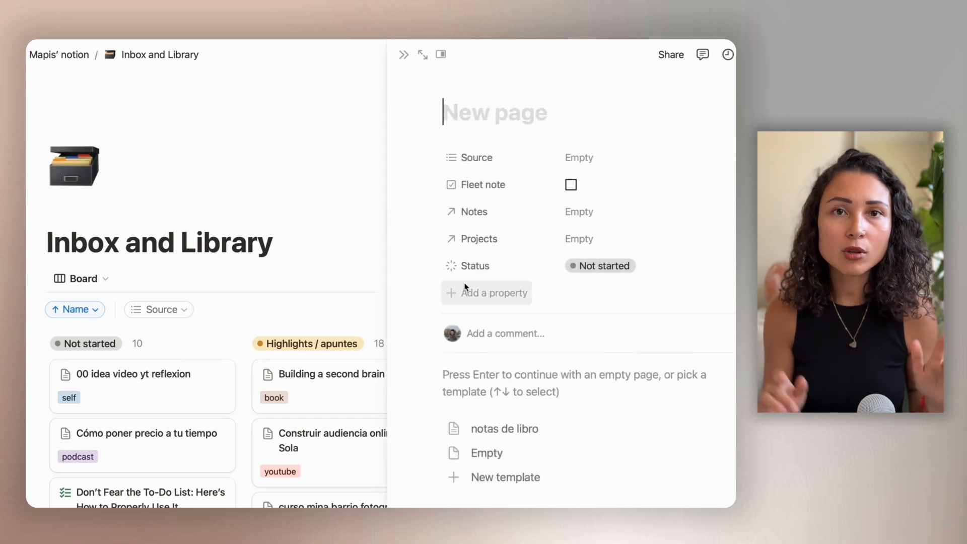
scroll(500, 388, down, 1)
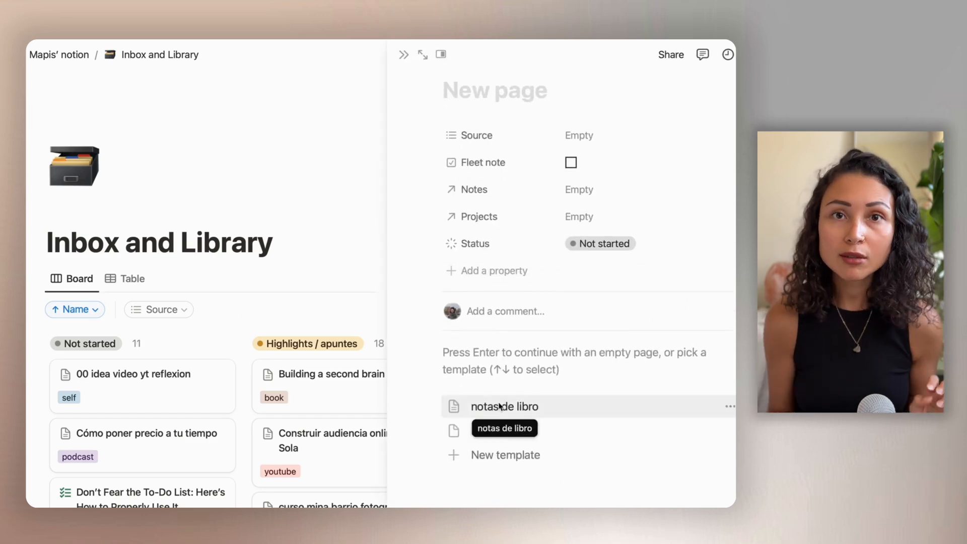
click(500, 406)
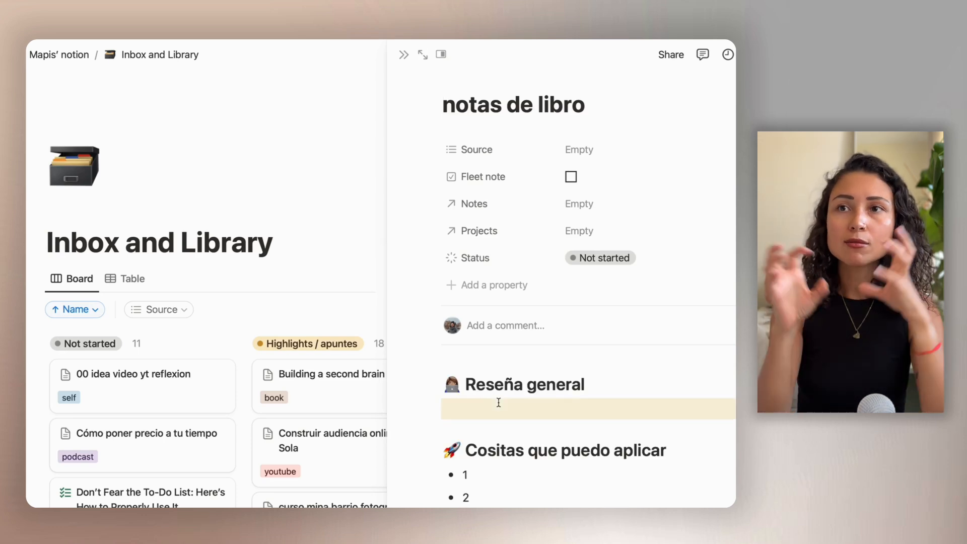
scroll(499, 402, down, 8)
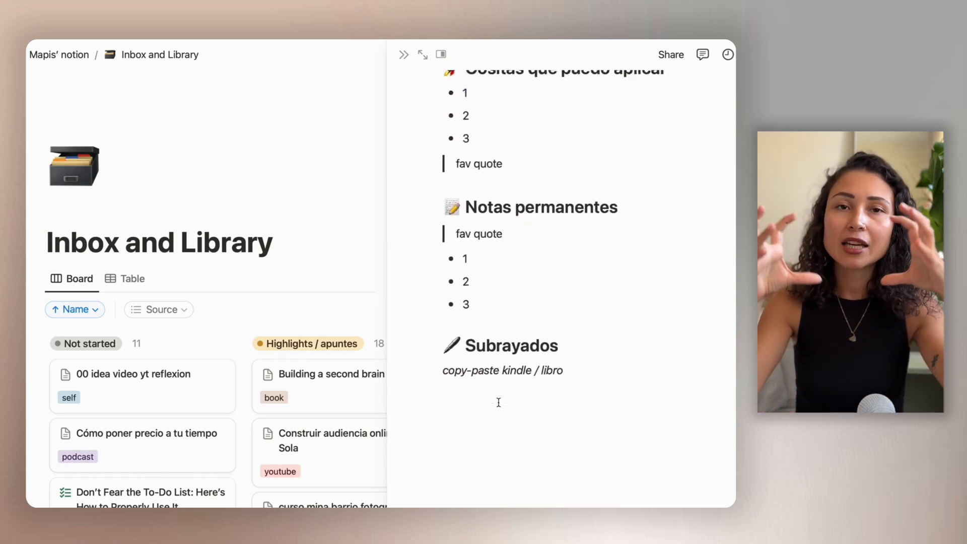
scroll(499, 403, up, 4)
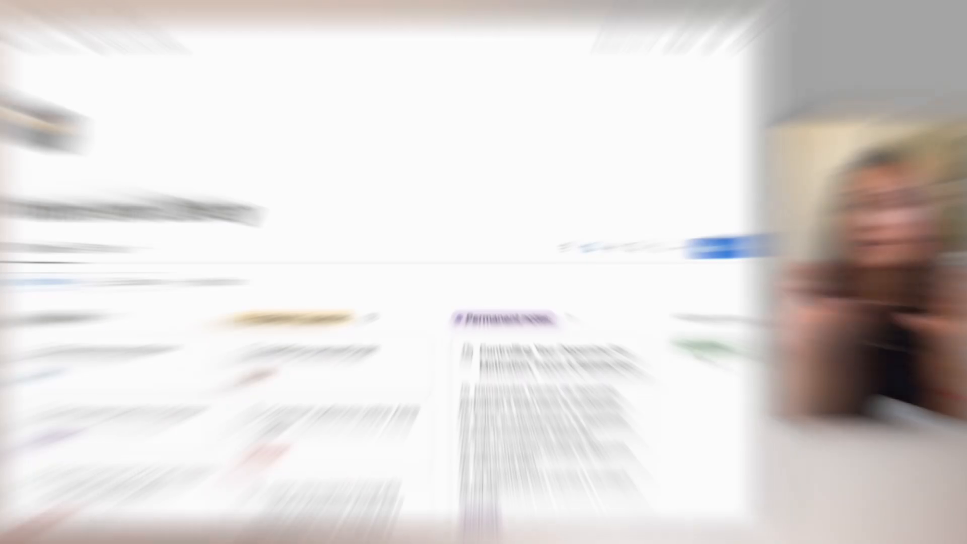
View the cards in the Inbox and Library board's hidden Archive group and return to the home page.
click(692, 347)
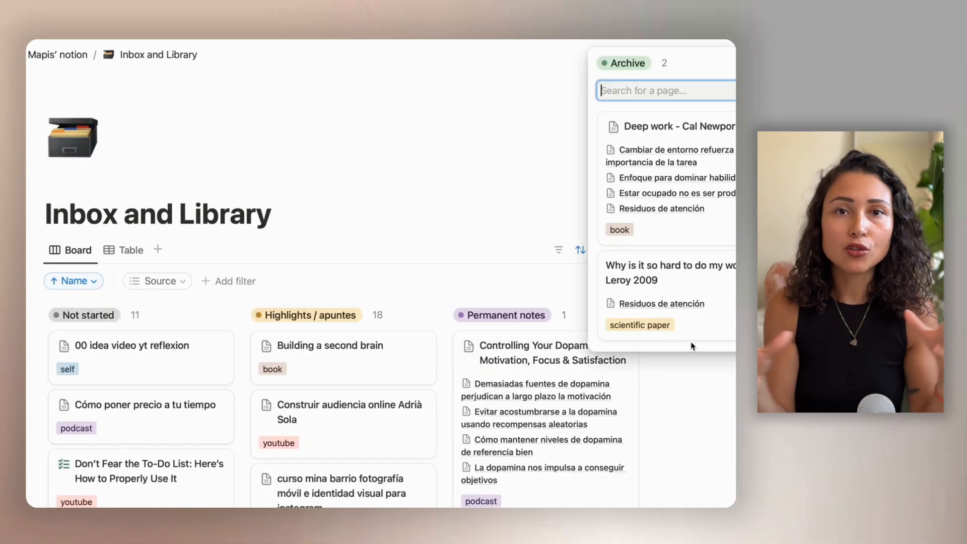
click(698, 383)
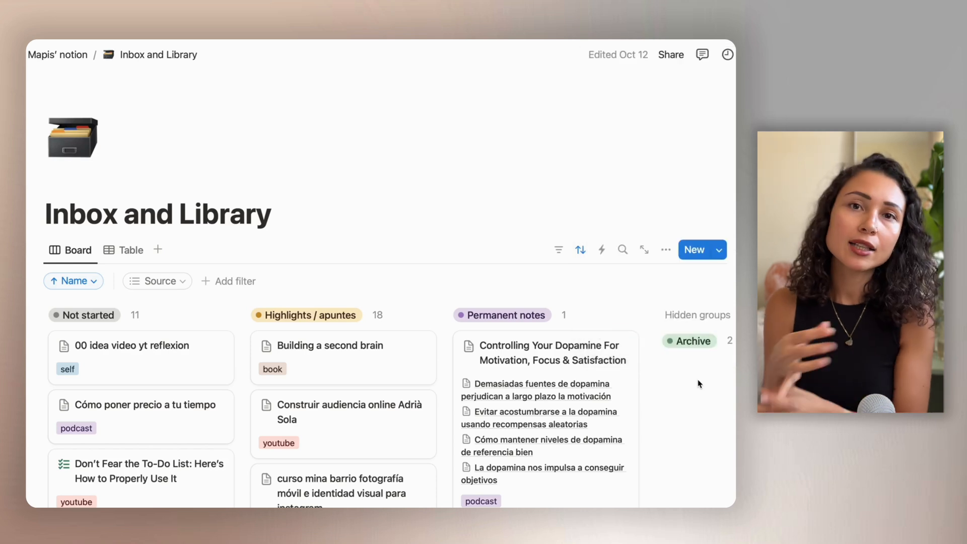
click(57, 55)
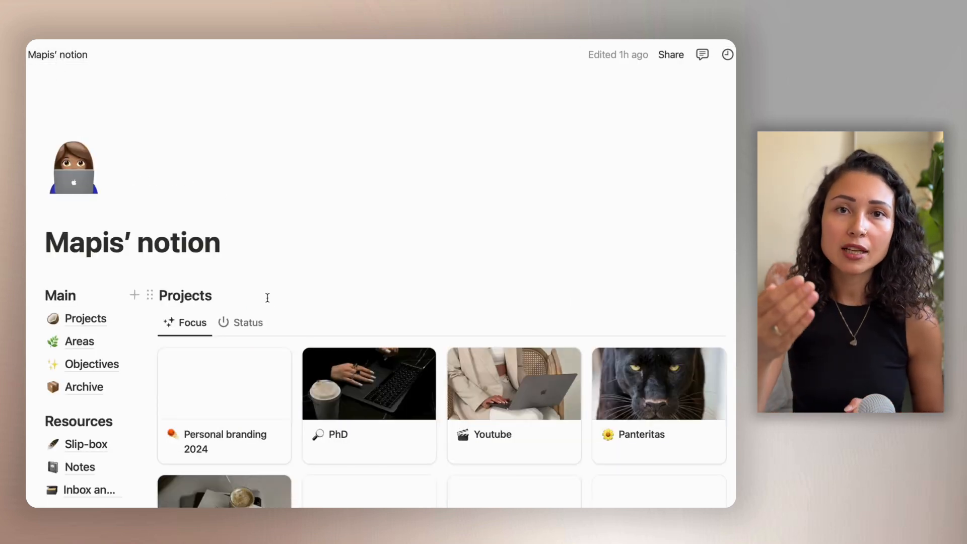
Open the Youtube project from the home page and set its status to Archive.
scroll(268, 301, down, 4)
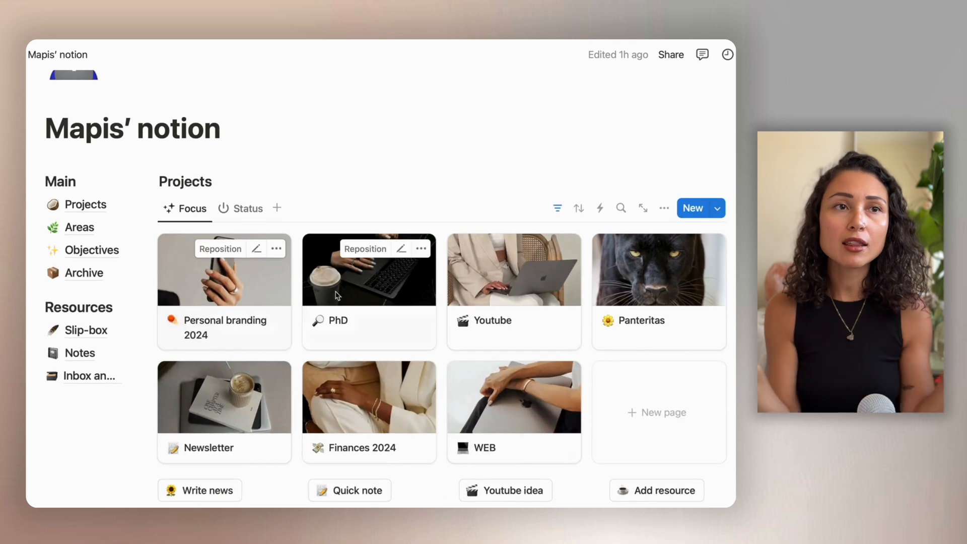
click(473, 306)
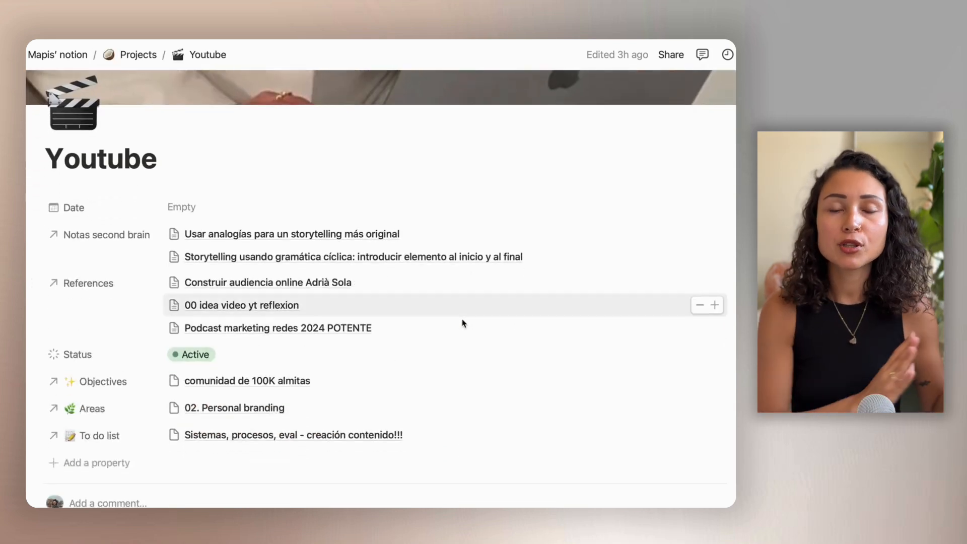
click(215, 353)
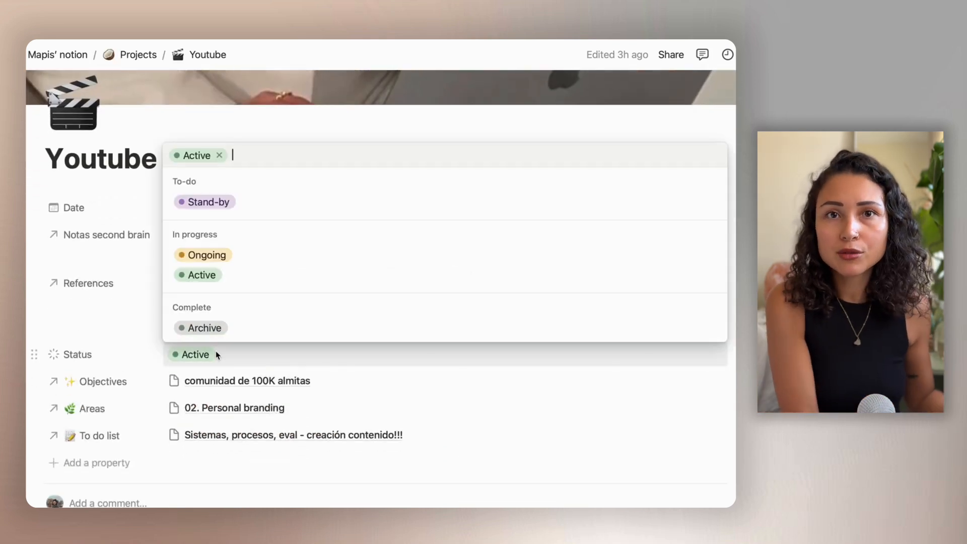
click(233, 330)
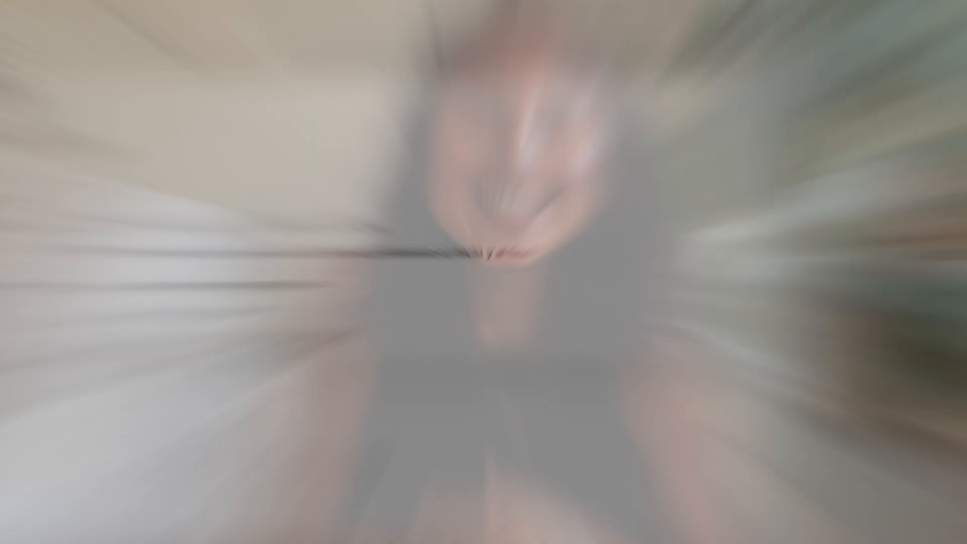